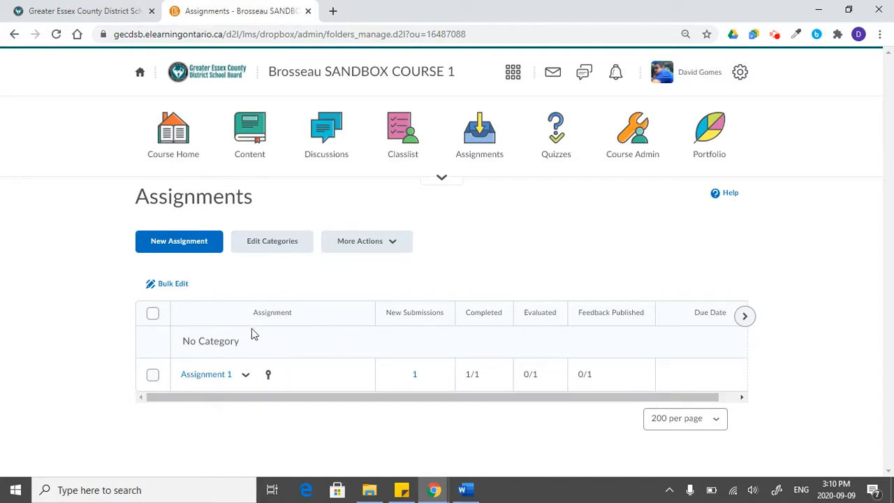
Create a new assignment and name it "Assignment 2".
left_click(183, 244)
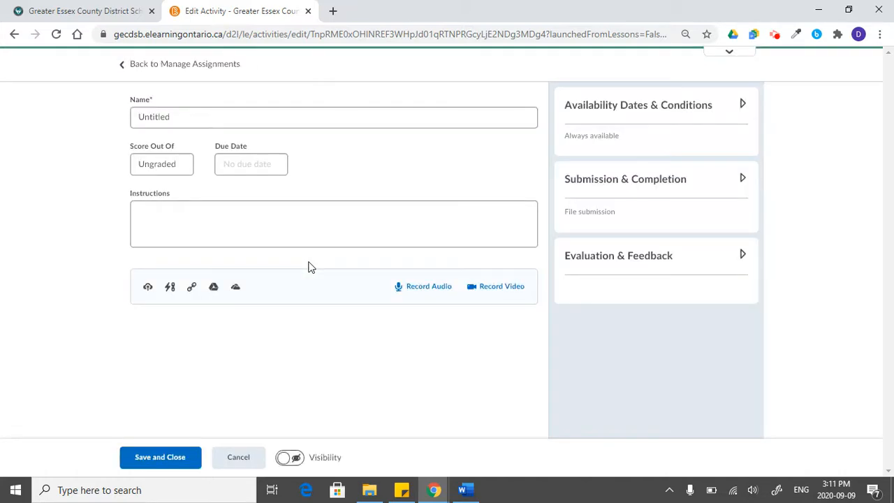
double_click(199, 116)
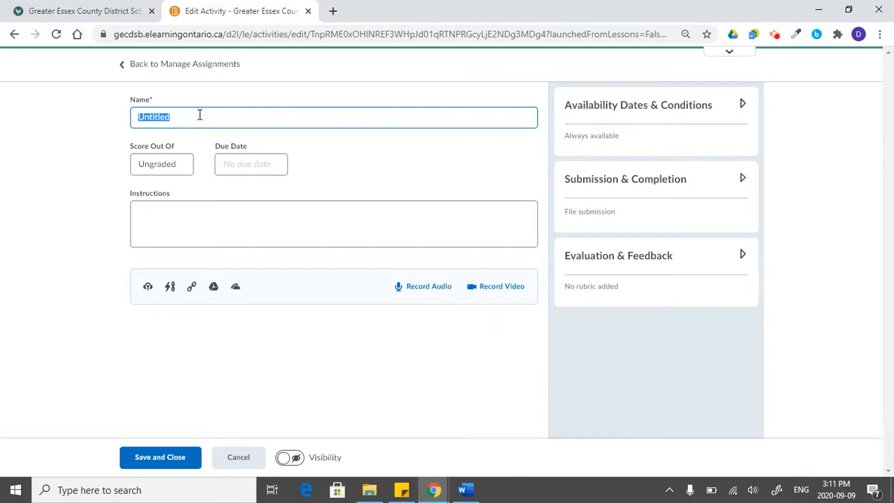
type("Assignment 2")
left_click(168, 178)
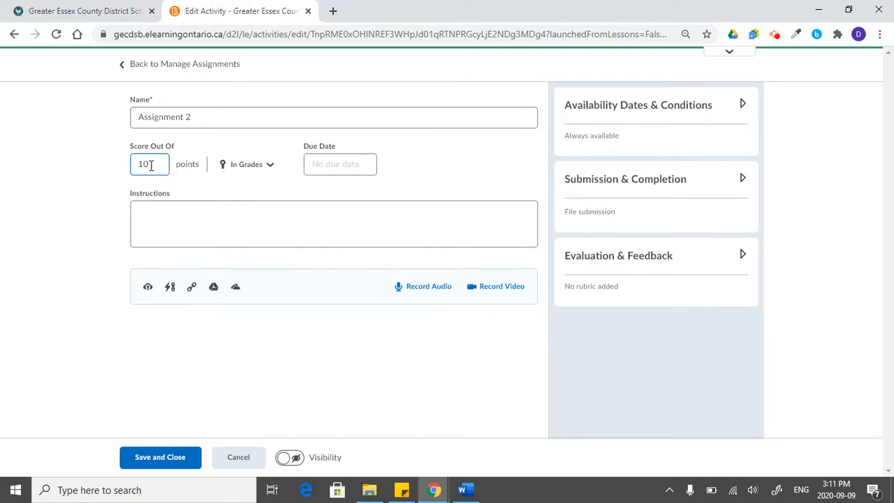
left_click(269, 171)
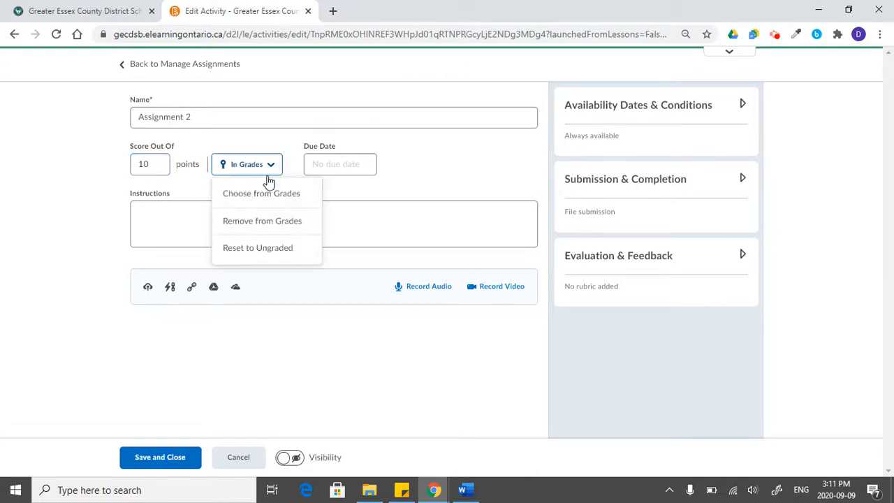
left_click(267, 250)
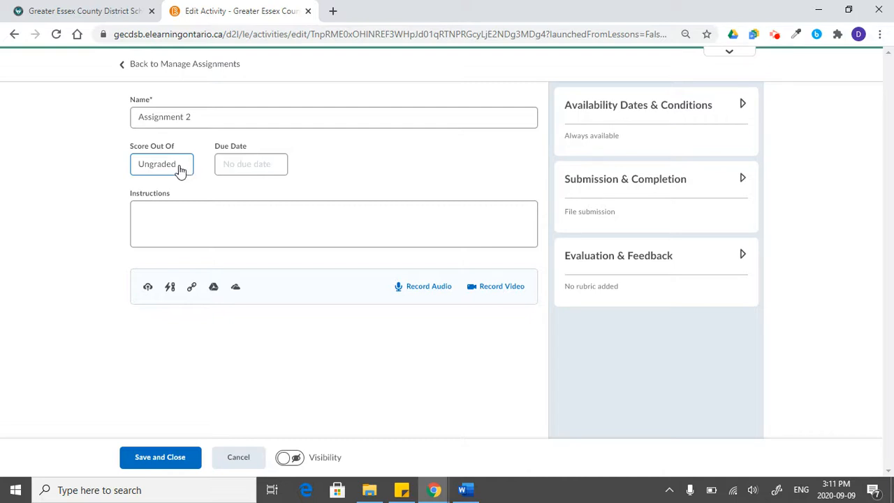
Make the assignment worth 10 points in Grades and set its due date to 9/18/2020 at 11:59 PM.
left_click(179, 167)
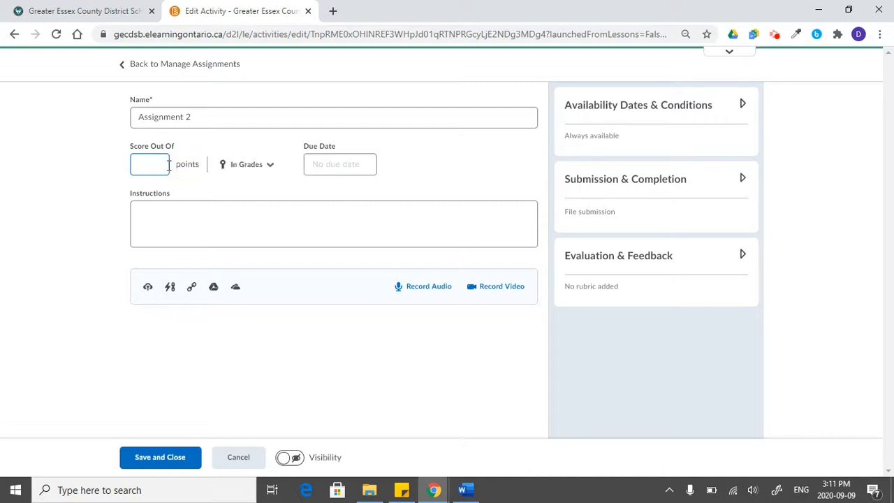
left_click(238, 198)
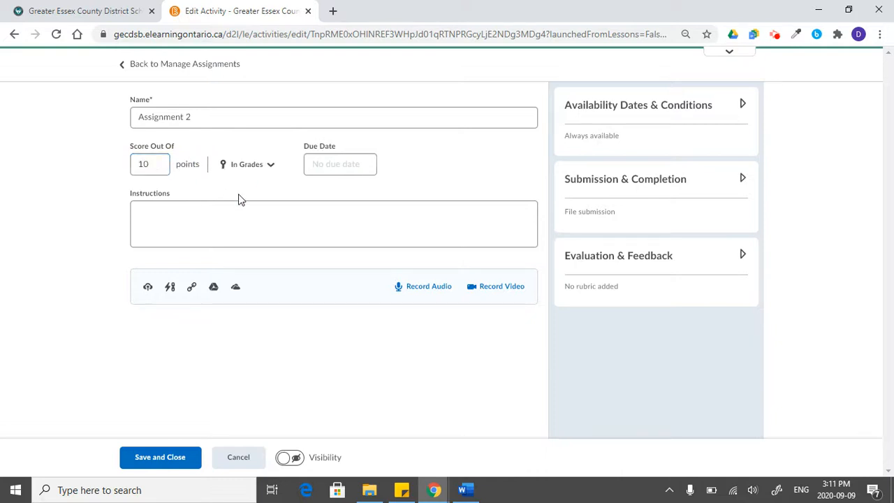
left_click(362, 166)
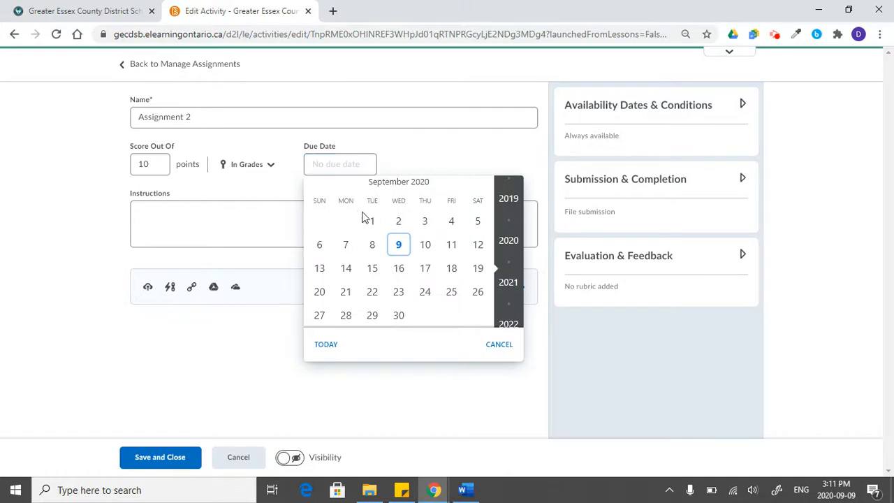
left_click(451, 270)
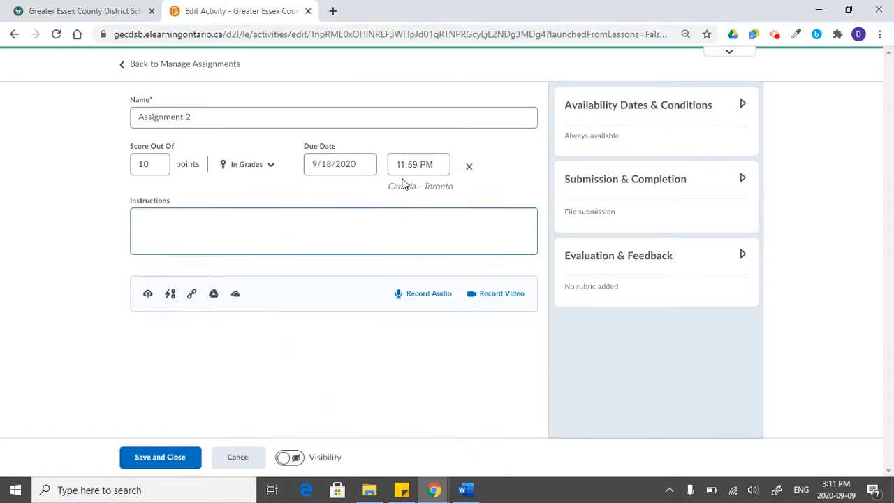
left_click(438, 168)
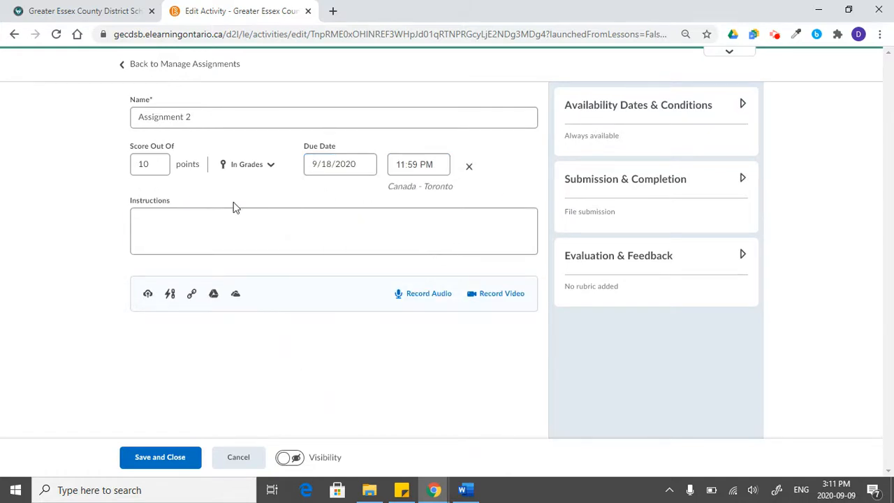
Enter the instructions "These are the instructions." and check the file upload dialog without adding a file.
left_click(202, 212)
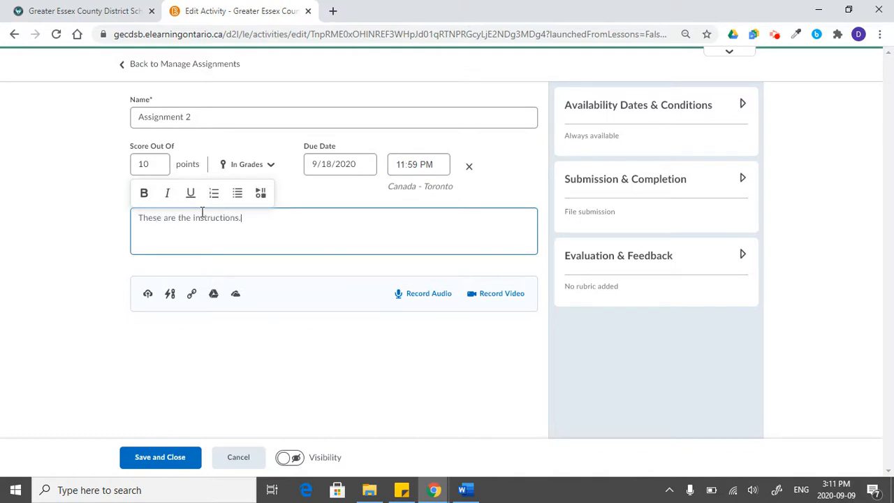
left_click(294, 373)
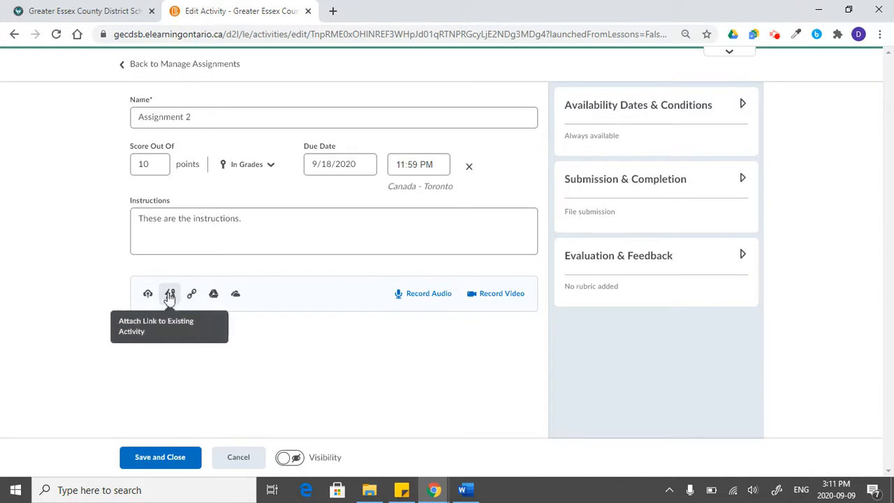
left_click(147, 295)
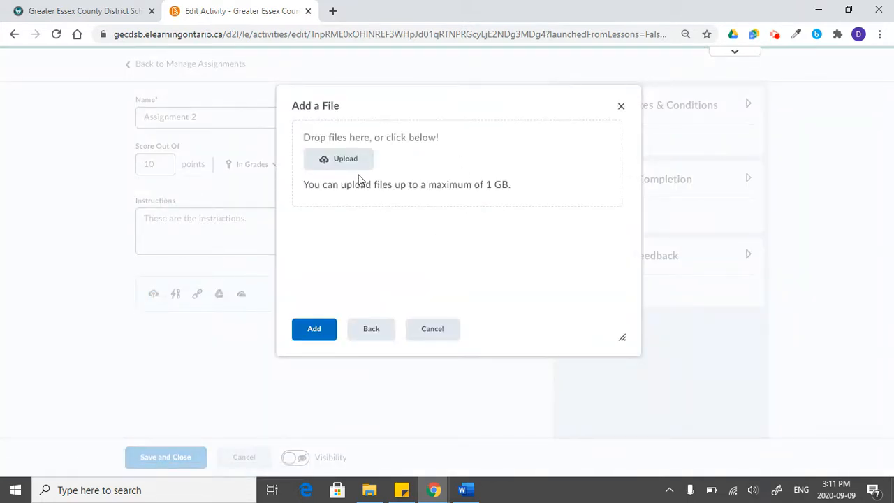
left_click(434, 332)
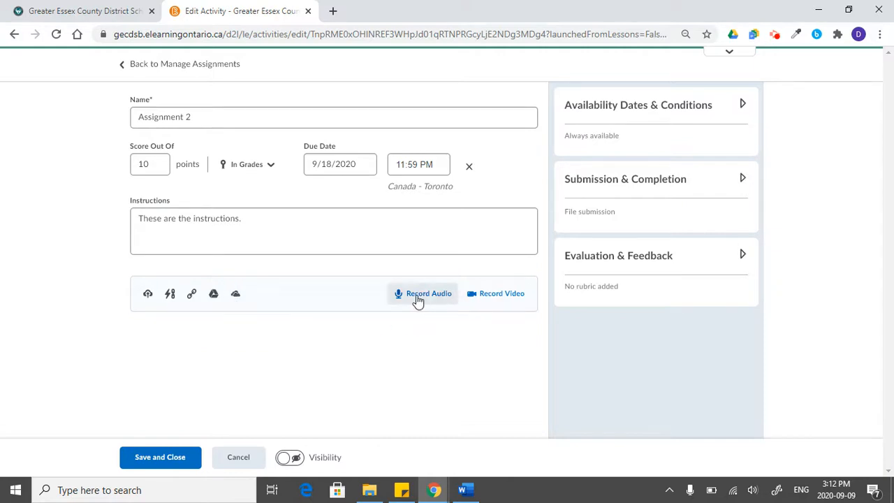
Record a webcam video about 4 seconds long and attach it to the assignment.
left_click(490, 296)
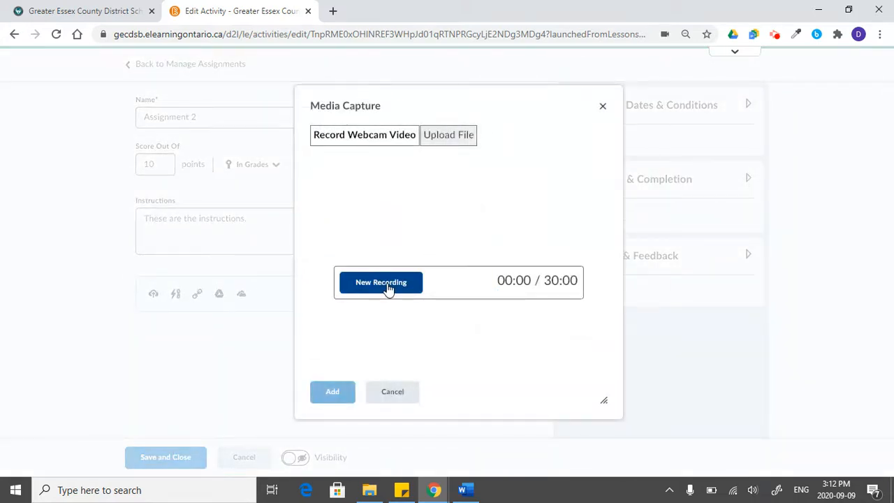
left_click(389, 287)
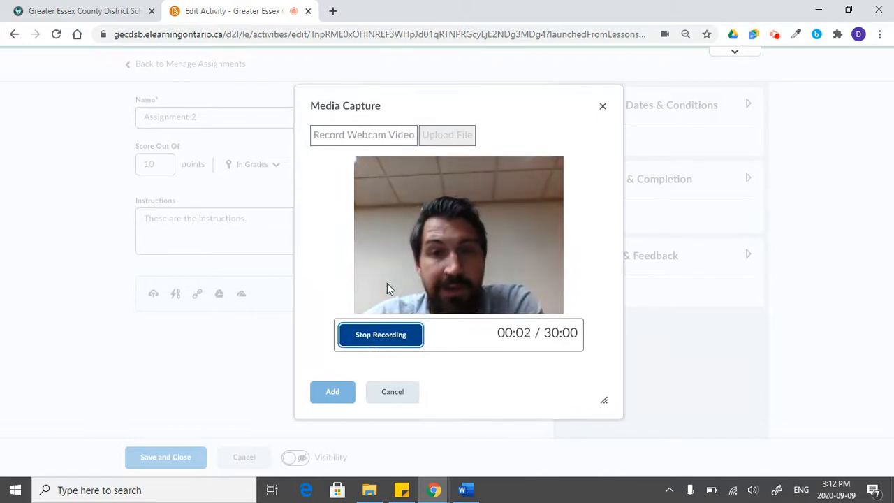
left_click(371, 336)
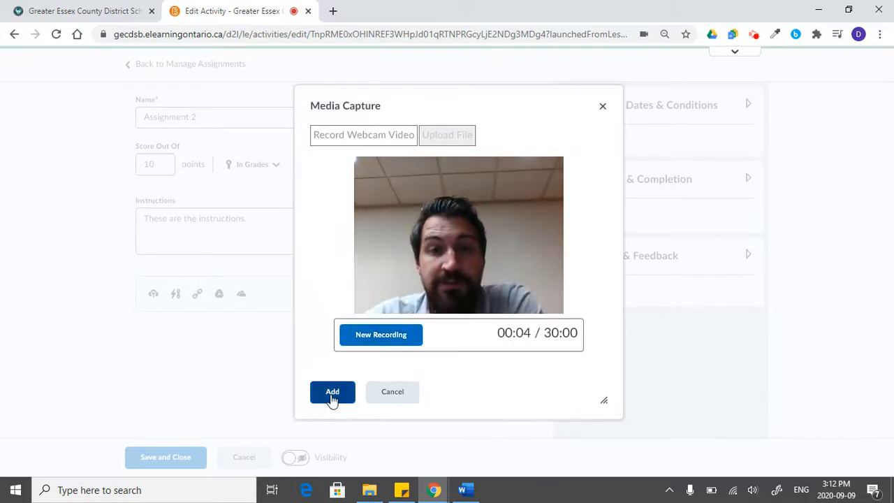
left_click(332, 394)
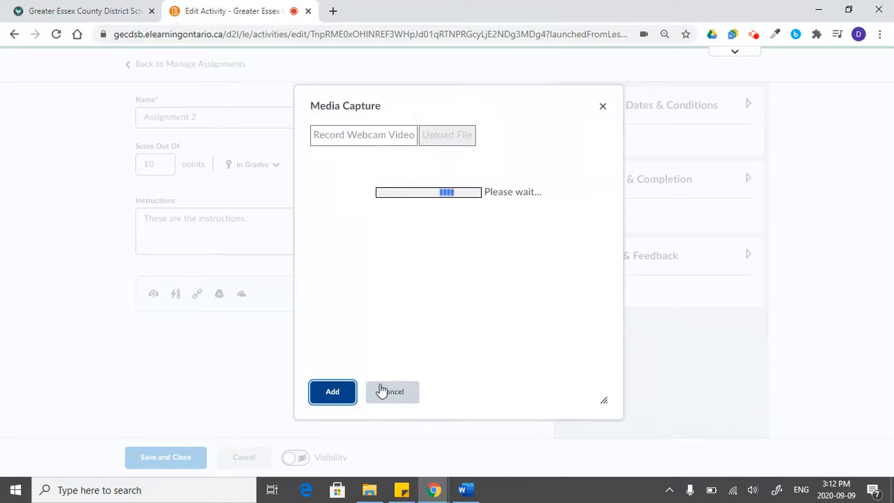
left_click(330, 392)
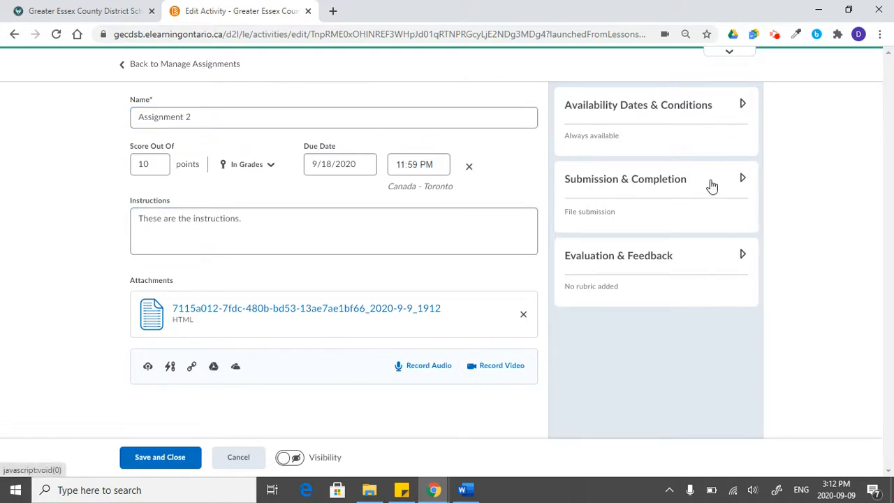
Examine the assignment's availability dates and release conditions, opening the start date calendar without choosing a date.
left_click(730, 110)
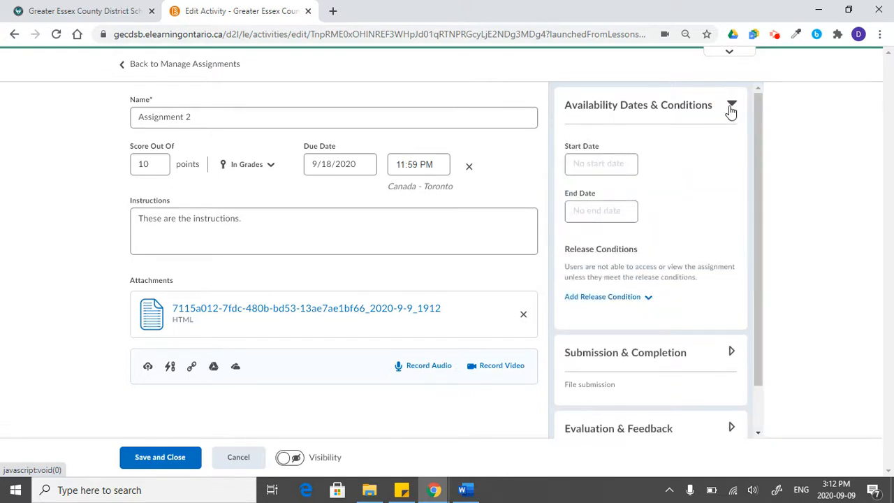
left_click(590, 168)
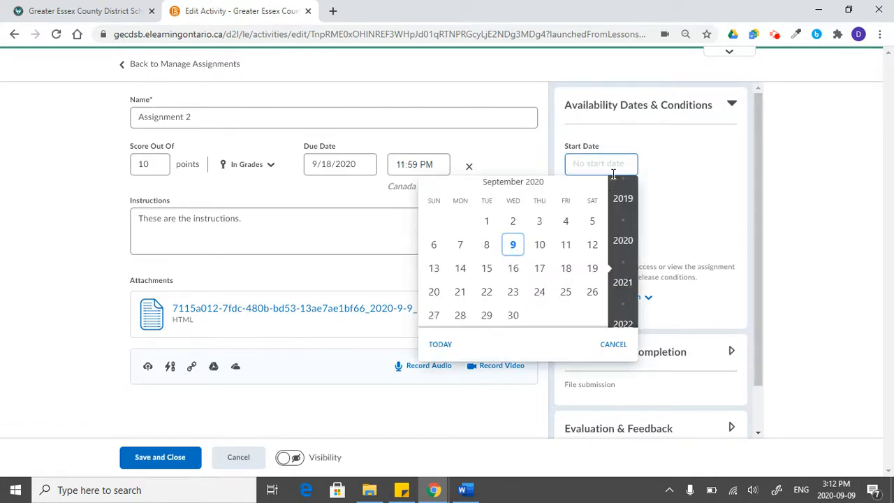
left_click(665, 185)
scroll(665, 185, "down", 1)
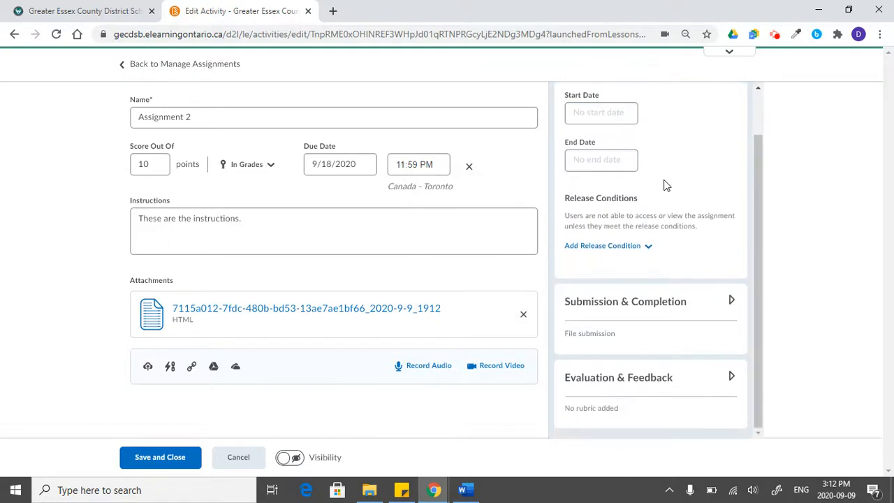
Expand the submission and completion settings, collapse the availability section, and review the submission type and file options.
left_click(698, 308)
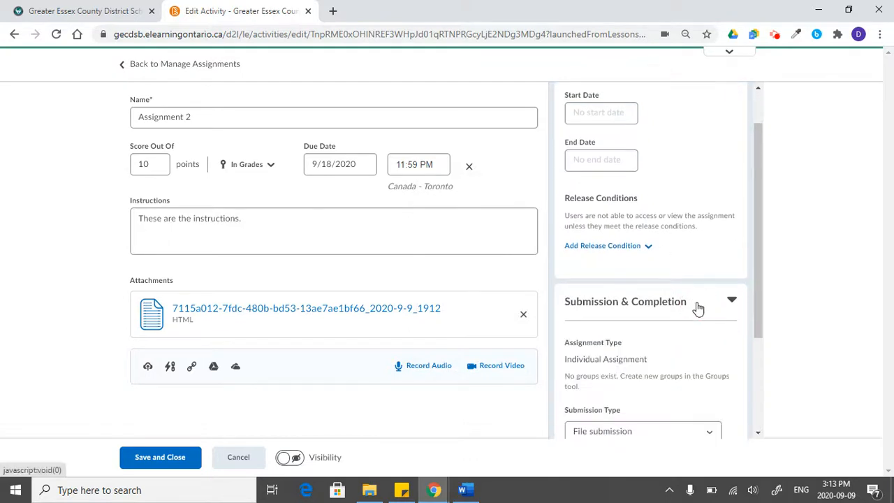
scroll(675, 125, "up", 1)
left_click(672, 108)
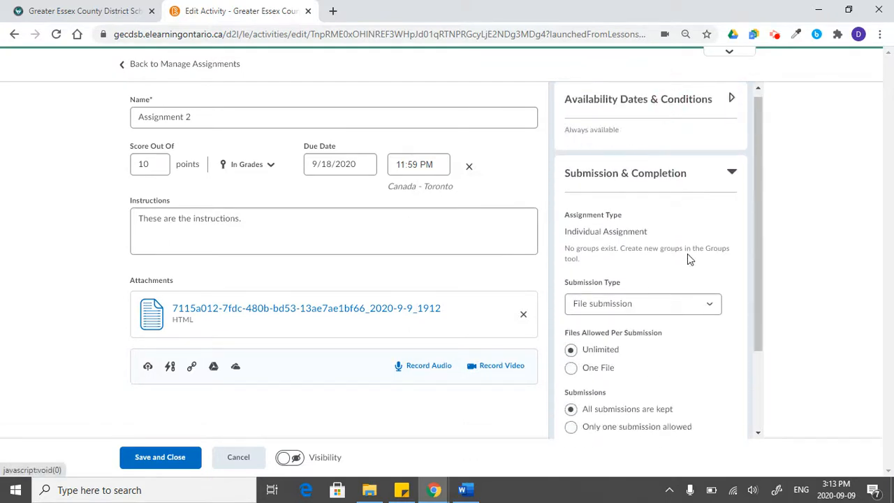
scroll(687, 254, "down", 2)
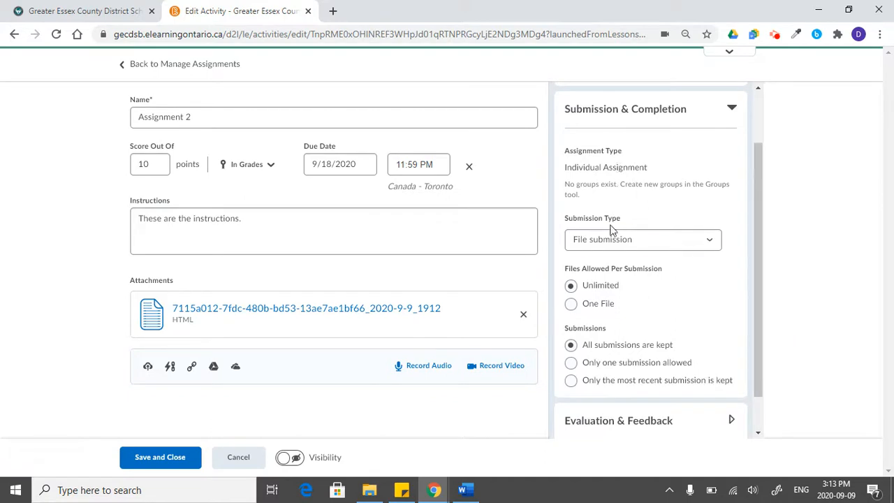
scroll(647, 290, "down", 1)
scroll(645, 284, "down", 1)
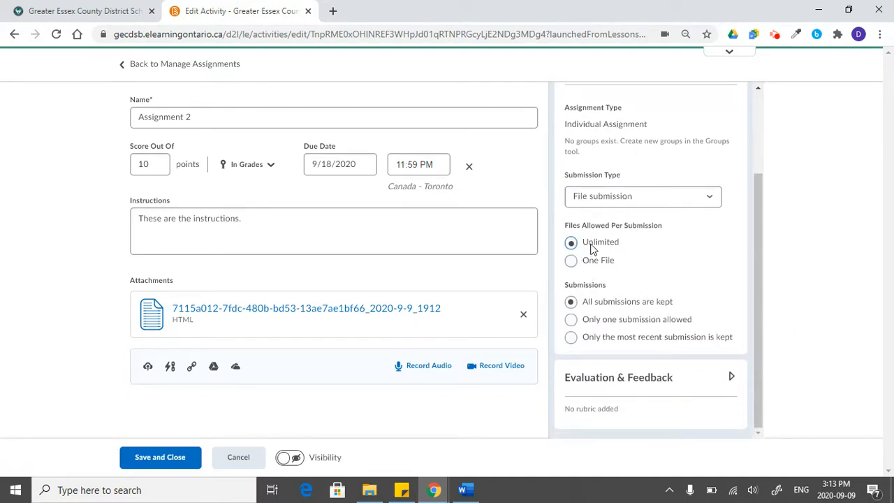
Try the alternative submission retention options, return to "All submissions are kept" with unlimited files, and collapse the submission settings.
left_click(572, 243)
left_click(572, 320)
left_click(571, 302)
left_click(572, 339)
left_click(571, 320)
left_click(572, 302)
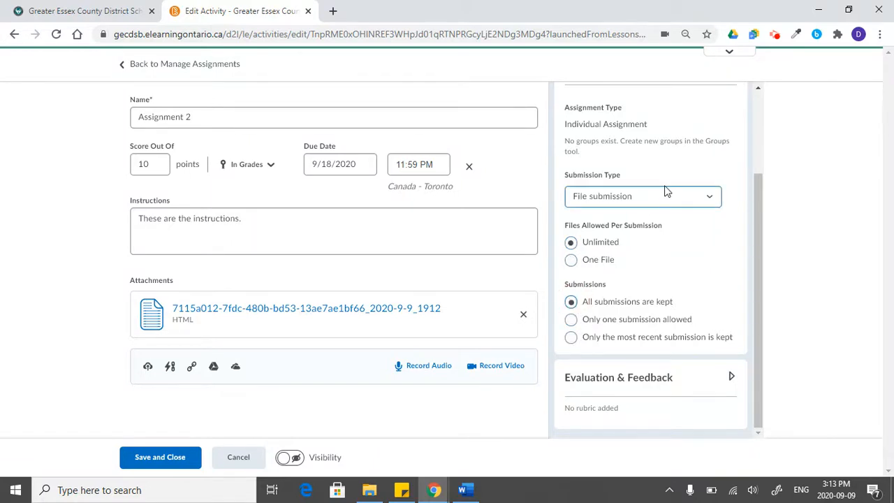
scroll(660, 285, "up", 1)
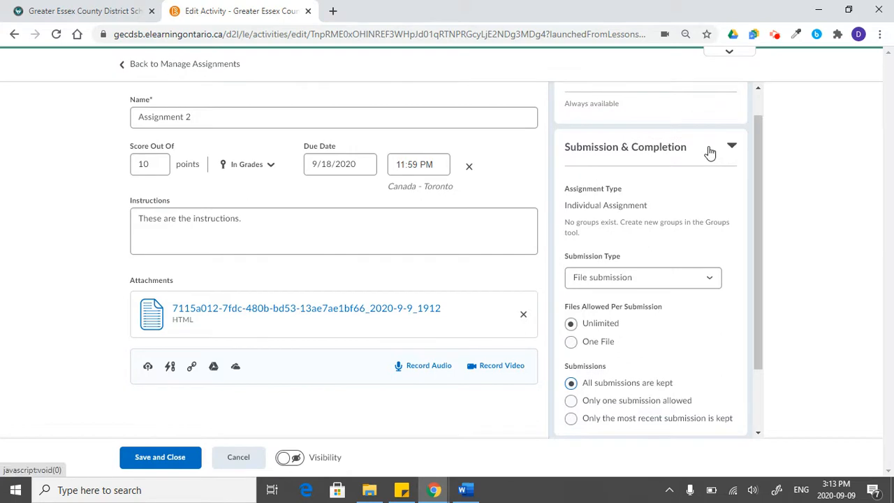
left_click(708, 148)
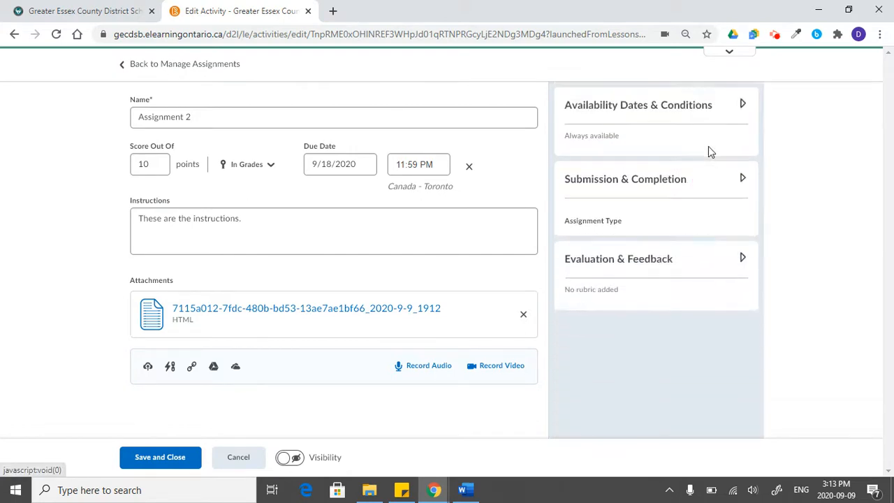
Look at the new rubric editor from the Evaluation & Feedback settings and close it without adding a rubric.
left_click(704, 265)
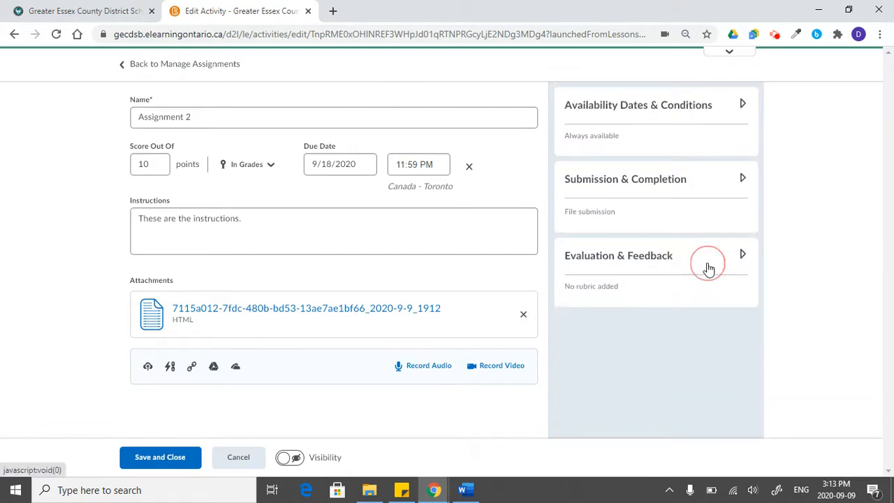
scroll(684, 316, "down", 1)
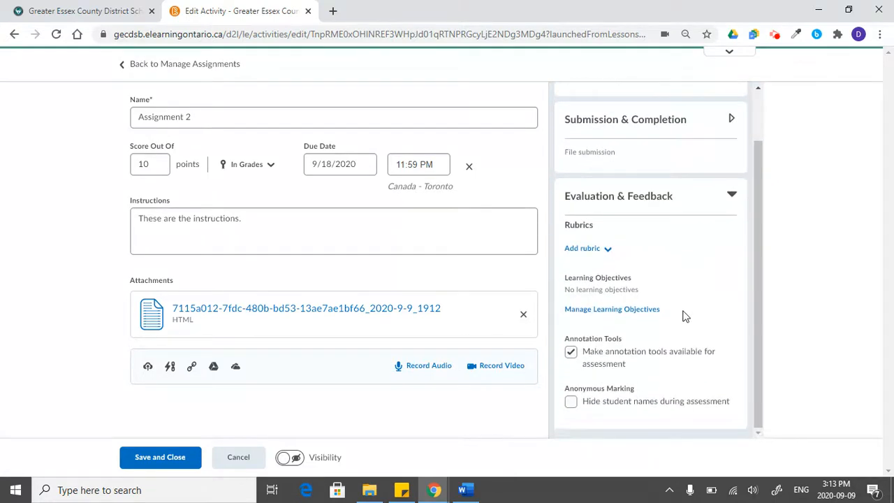
left_click(592, 253)
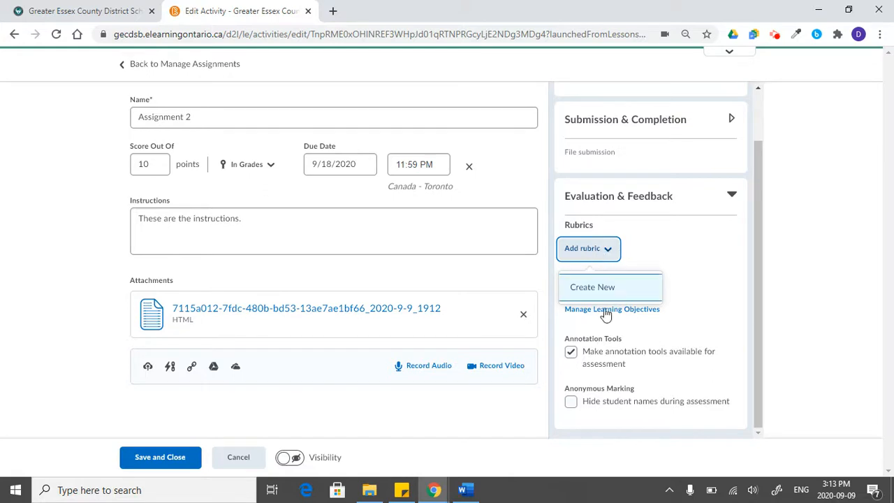
left_click(611, 287)
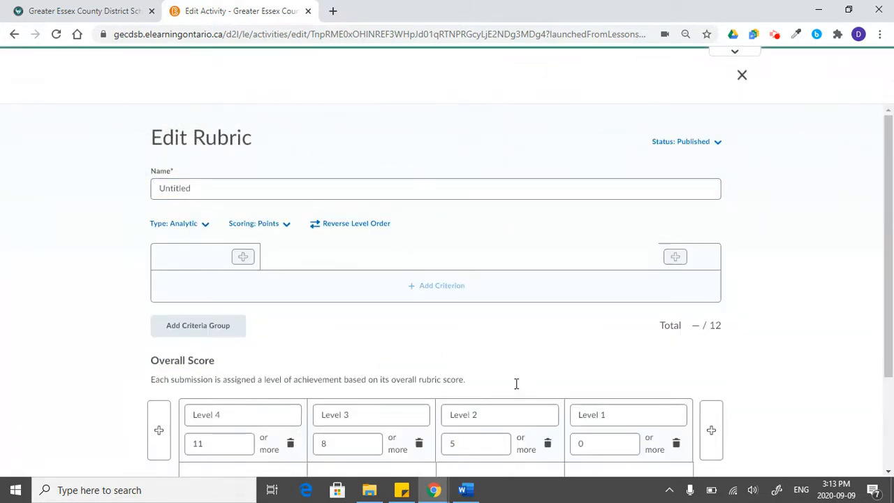
left_click(742, 76)
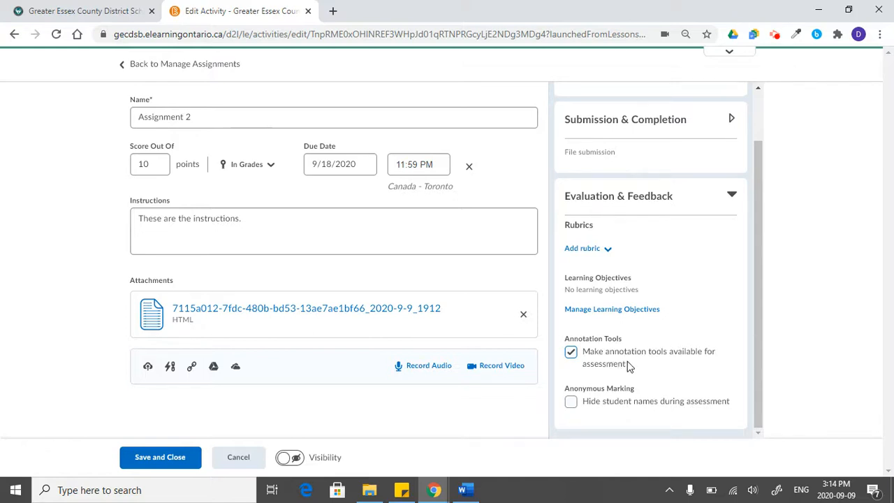
Turn on the assignment's visibility.
left_click(297, 461)
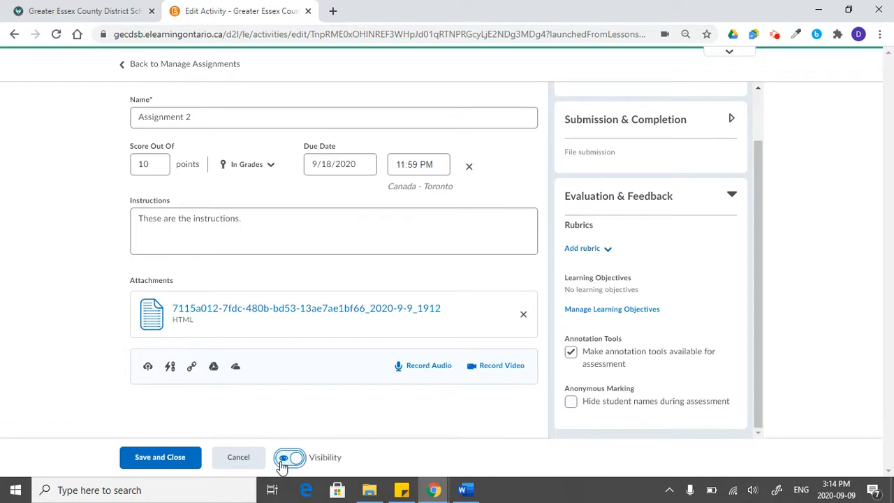
Save and close Assignment 2.
left_click(166, 464)
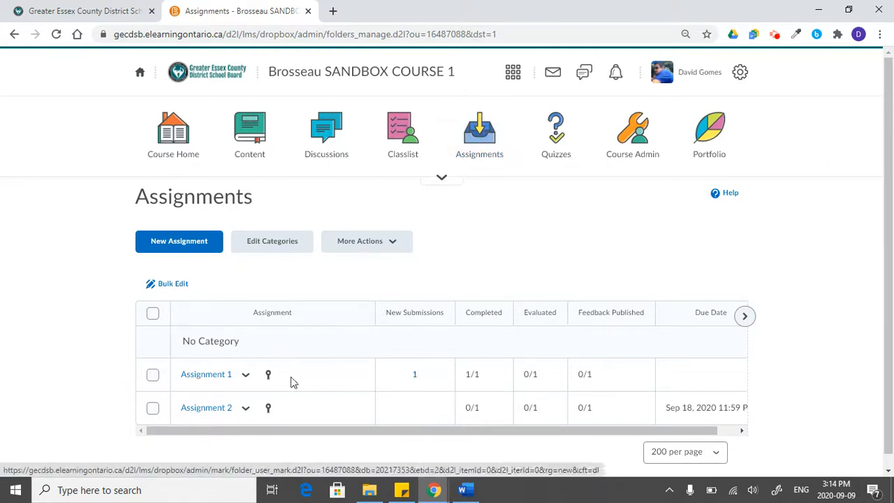
Open the student's submission to Assignment 1 for evaluation.
left_click(213, 379)
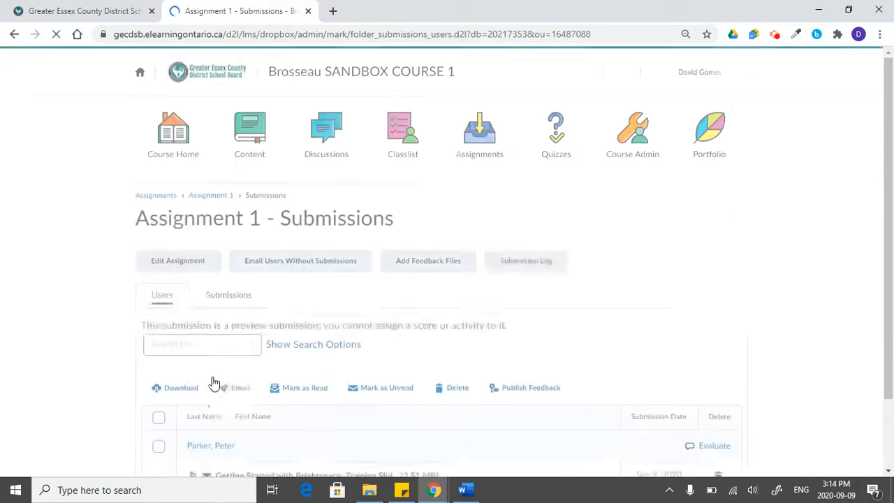
scroll(434, 395, "down", 1)
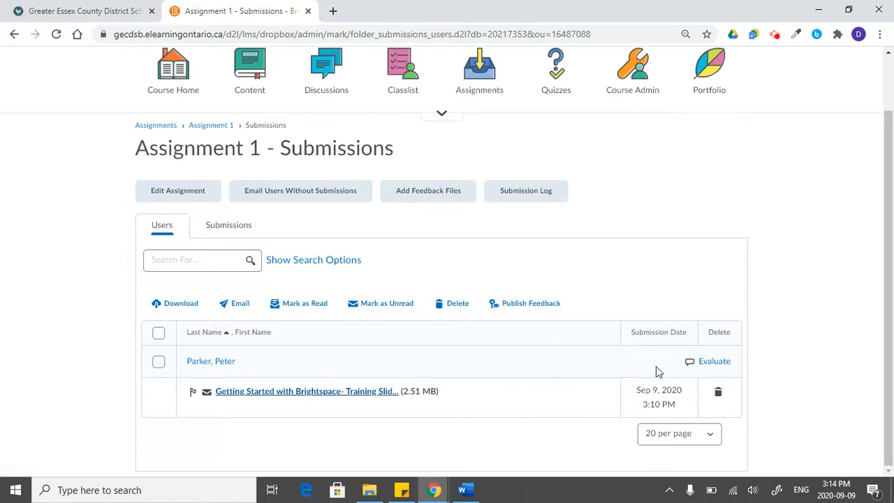
left_click(725, 365)
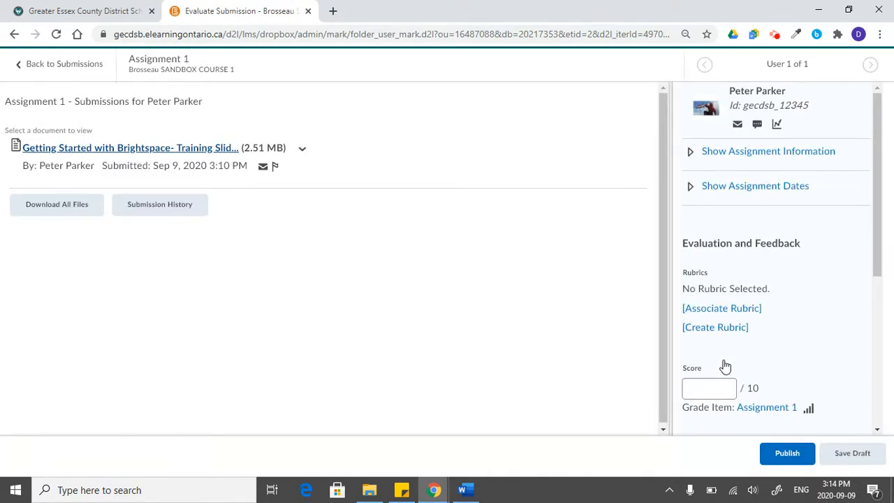
Look at the assignment information and the assignment dates on the evaluation page, collapsing each section again.
left_click(695, 152)
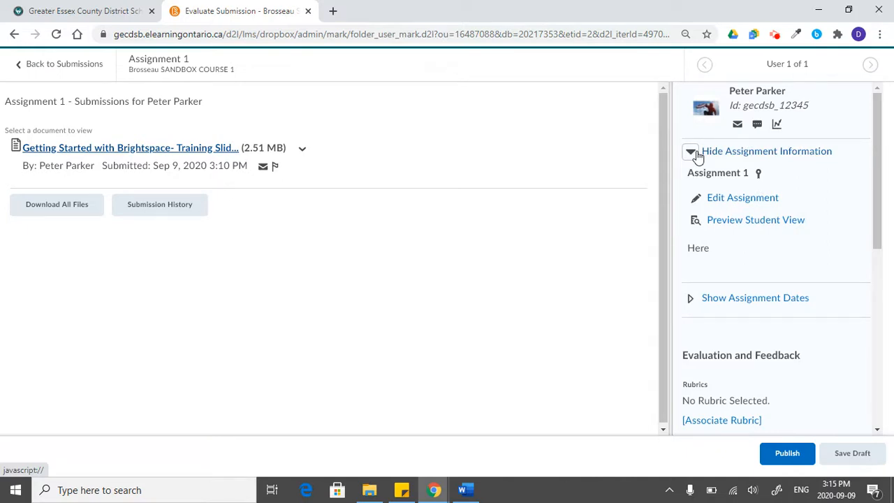
left_click(695, 153)
left_click(696, 187)
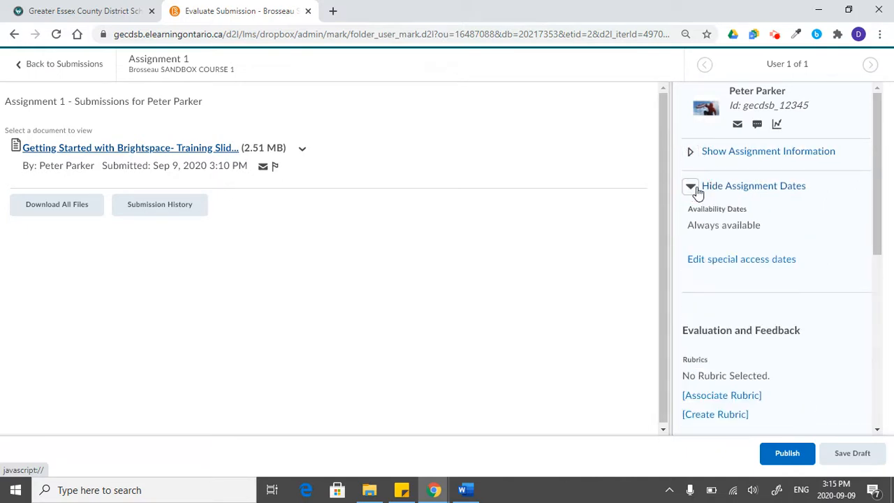
left_click(694, 188)
Give the submission a score of 9 out of 10 and place the cursor in the feedback box.
scroll(800, 254, "down", 1)
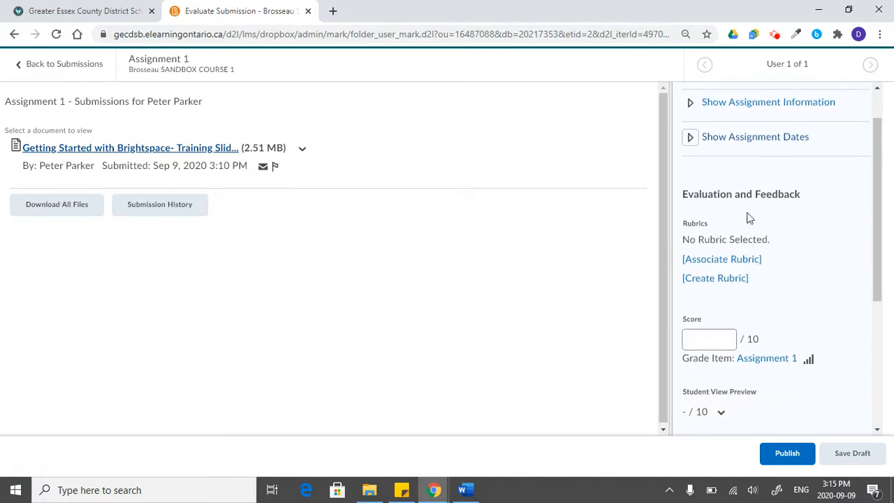
left_click(711, 339)
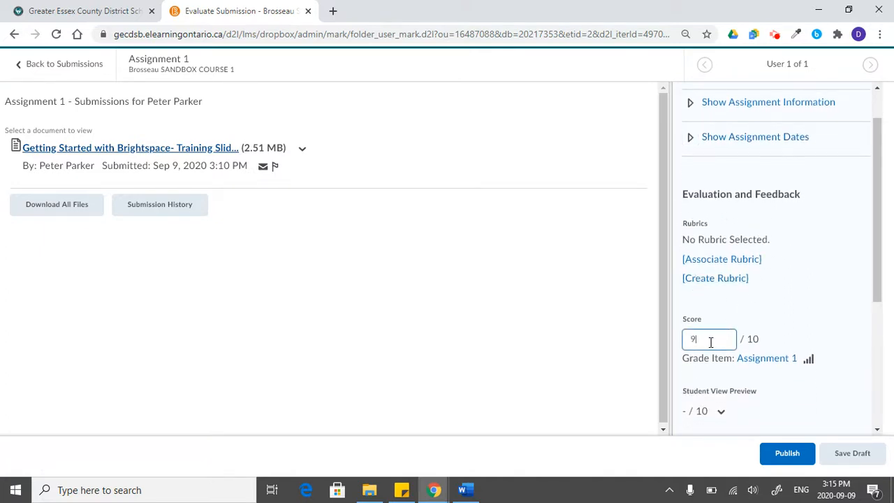
scroll(819, 332, "down", 3)
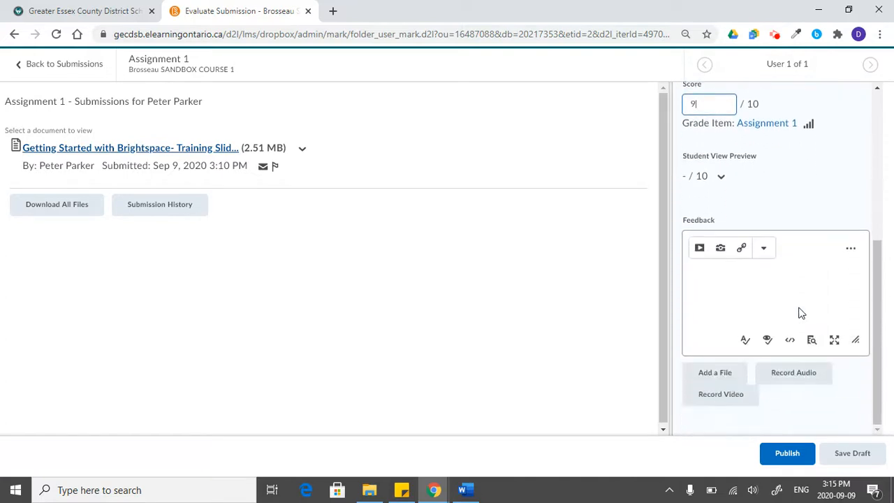
left_click(798, 280)
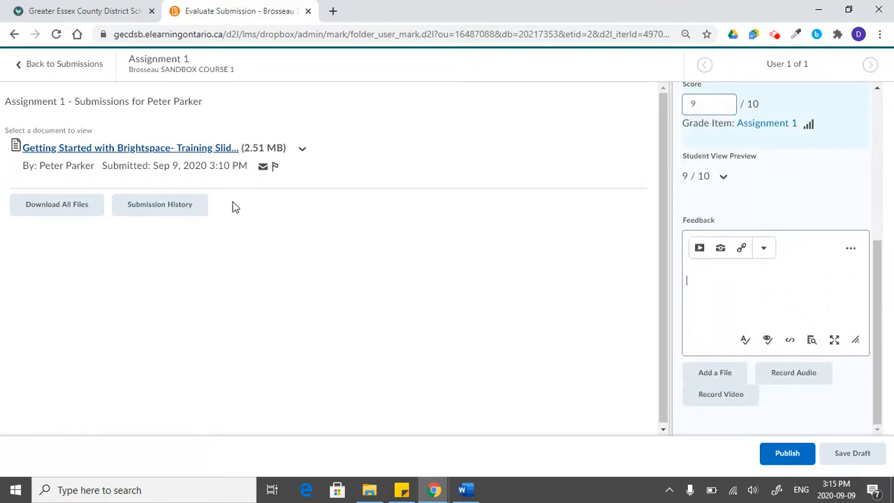
Open the submitted Brightspace training slides in the document viewer and go to page 5.
left_click(90, 151)
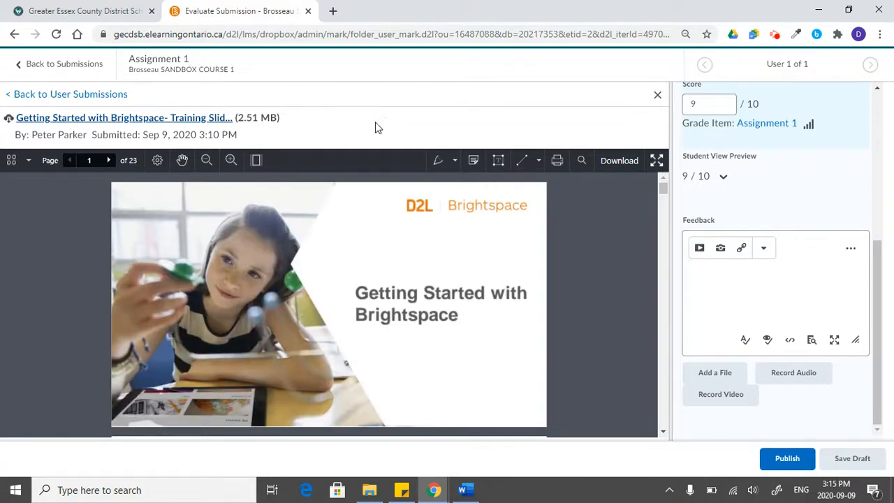
left_click(109, 161)
left_click(109, 162)
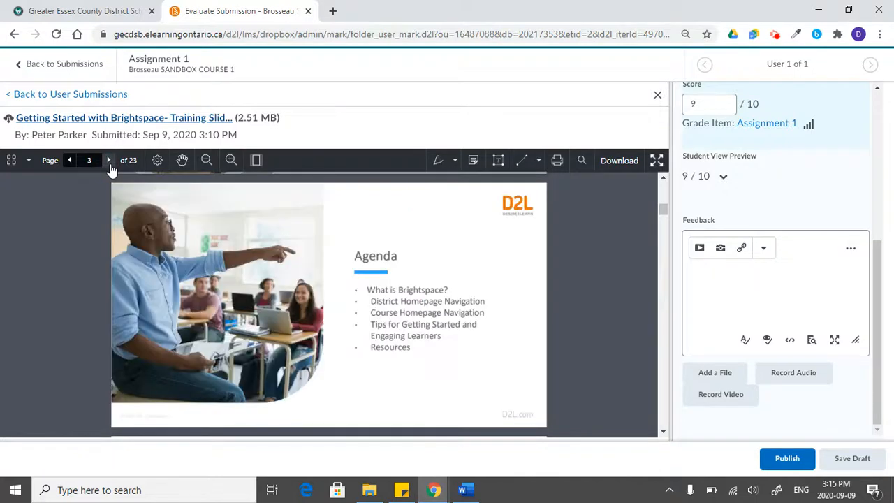
left_click(109, 162)
left_click(109, 162)
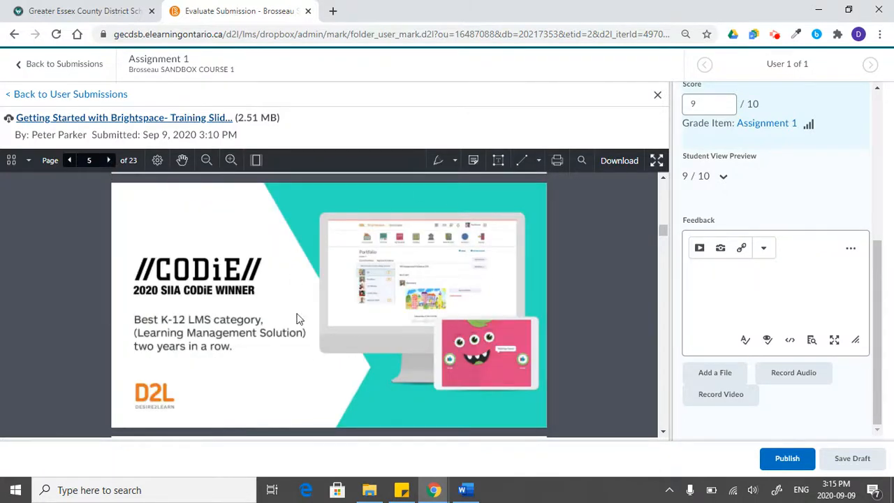
Draw a blue 5 pt freehand circle around the CODiE heading on page 5 with the Drawing tool.
left_click(447, 170)
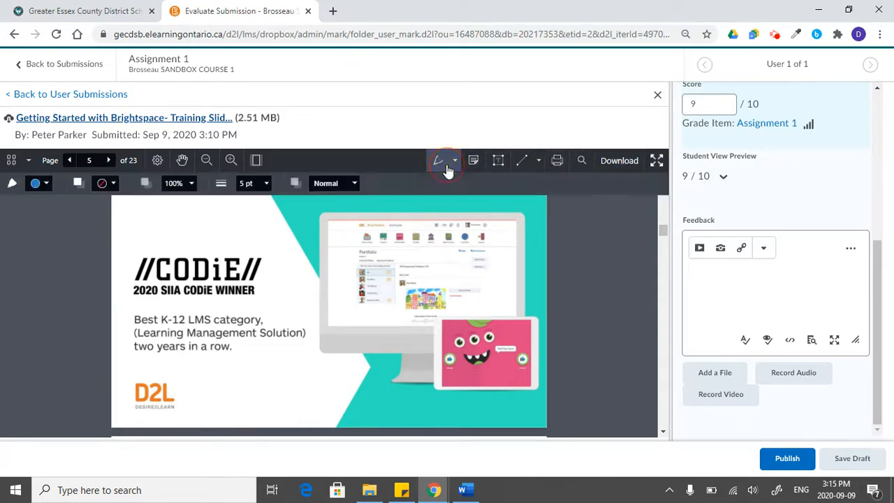
left_click(447, 170)
left_click(437, 167)
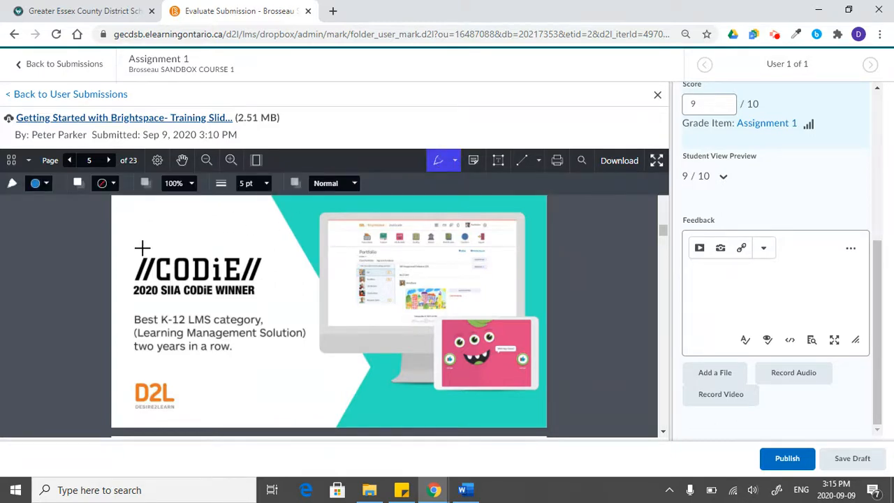
mouse_move(142, 244)
left_mouse_down()
mouse_move(132, 249)
mouse_move(144, 244)
mouse_move(148, 260)
left_mouse_up()
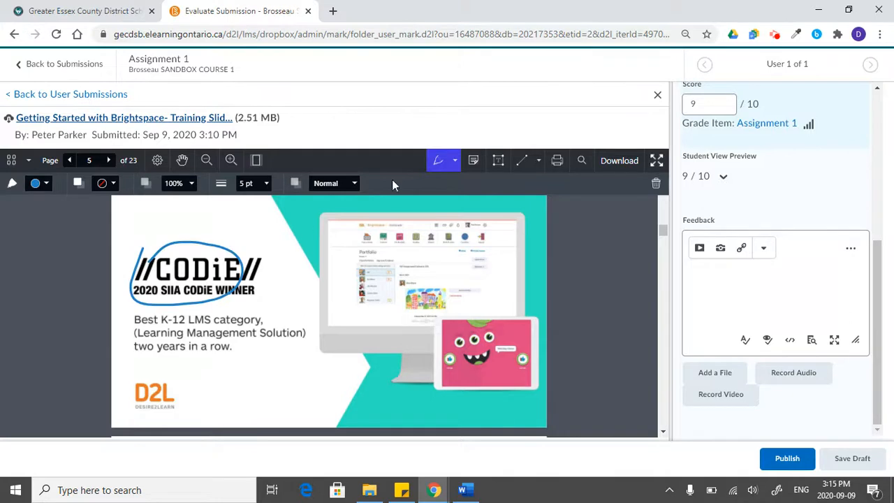
Highlight the award text below the CODiE heading in yellow with the Text Highlighter.
right_click(452, 163)
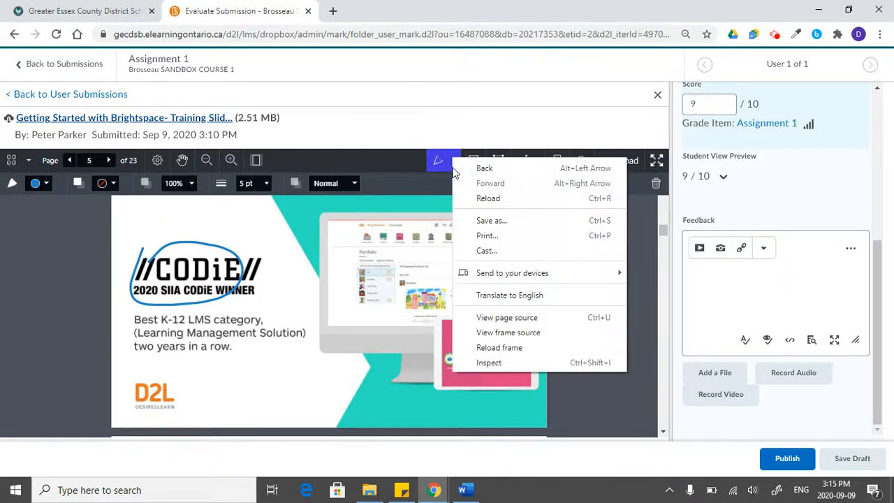
left_click(454, 170)
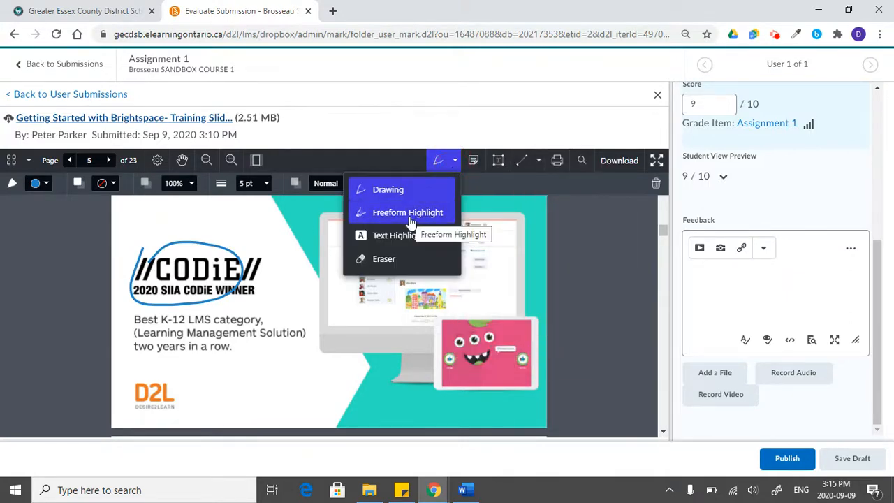
left_click(400, 235)
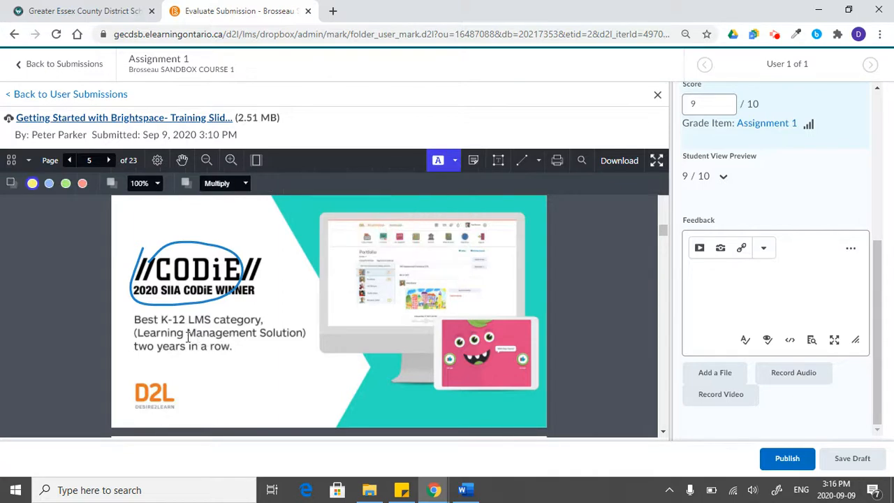
left_click_drag(187, 336, 281, 338)
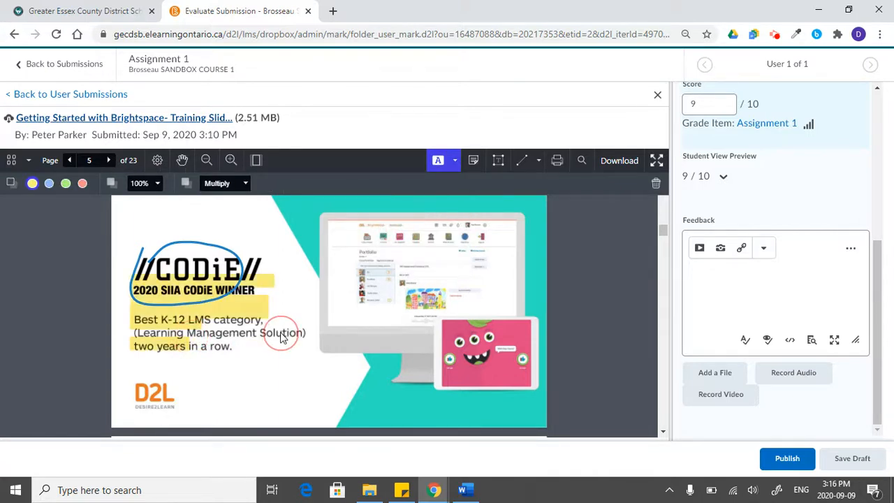
left_click(233, 335)
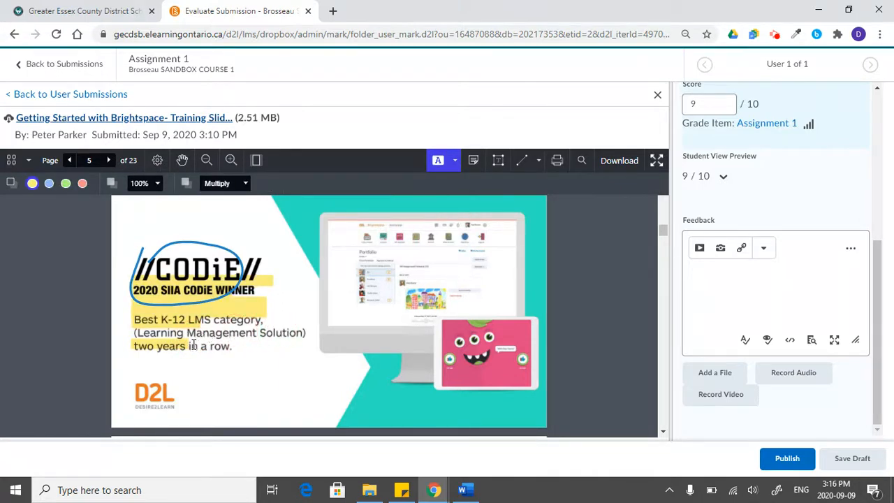
left_click_drag(194, 345, 231, 348)
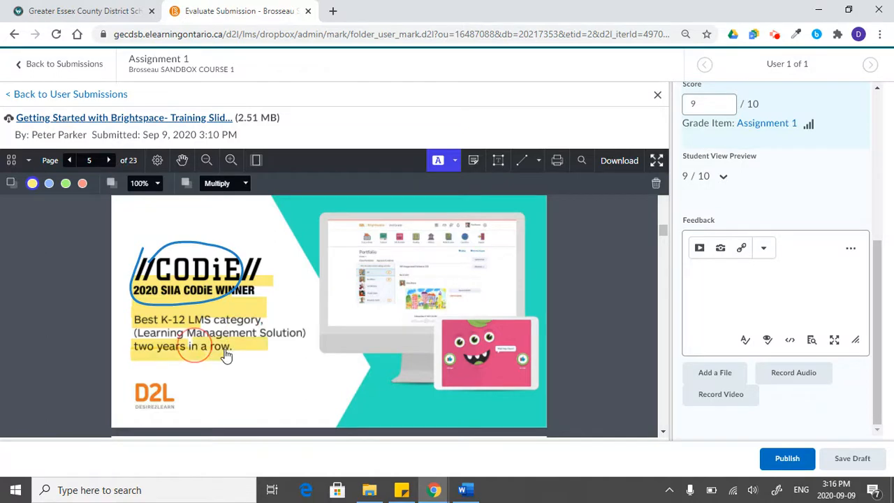
Draw a yellow 30 pt Freeform Highlight stroke over the computer monitor picture on page 5.
left_click(455, 160)
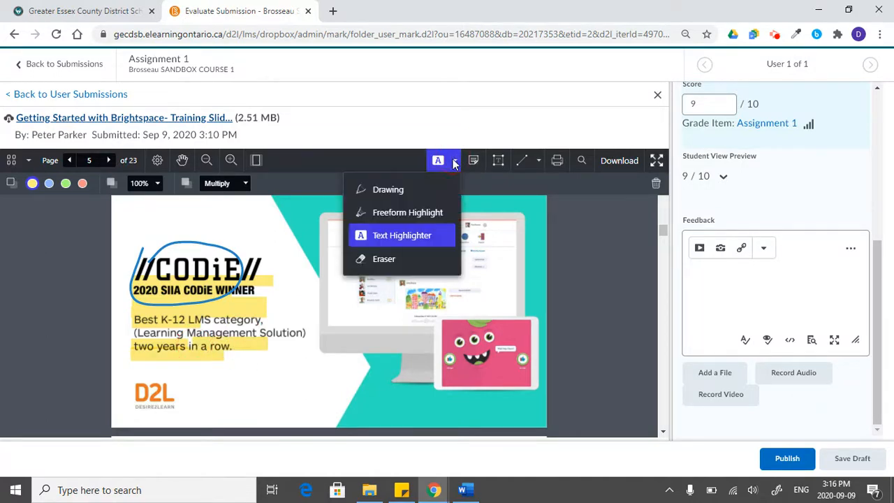
left_click(406, 219)
mouse_move(320, 267)
left_mouse_down()
mouse_move(455, 260)
mouse_move(400, 287)
mouse_move(377, 349)
mouse_move(340, 363)
left_mouse_up()
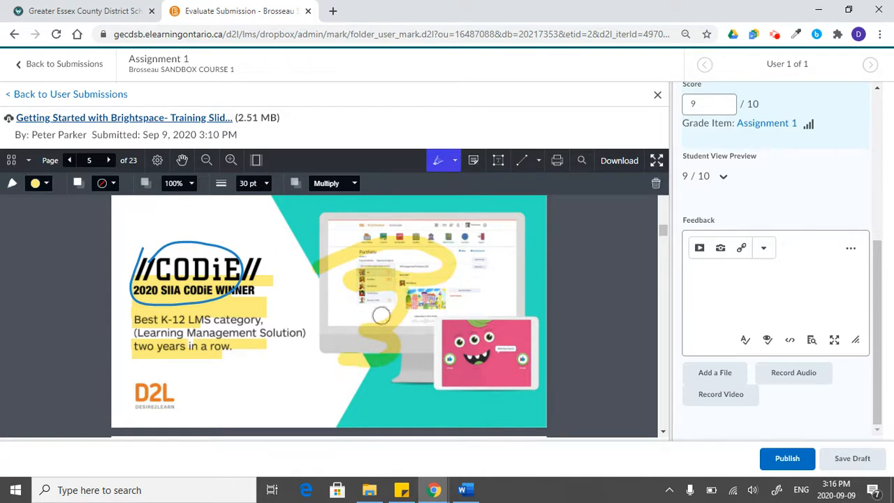
Erase parts of the blue circle and of the freeform highlight with the 13 pt Eraser.
left_click(455, 160)
left_click(383, 259)
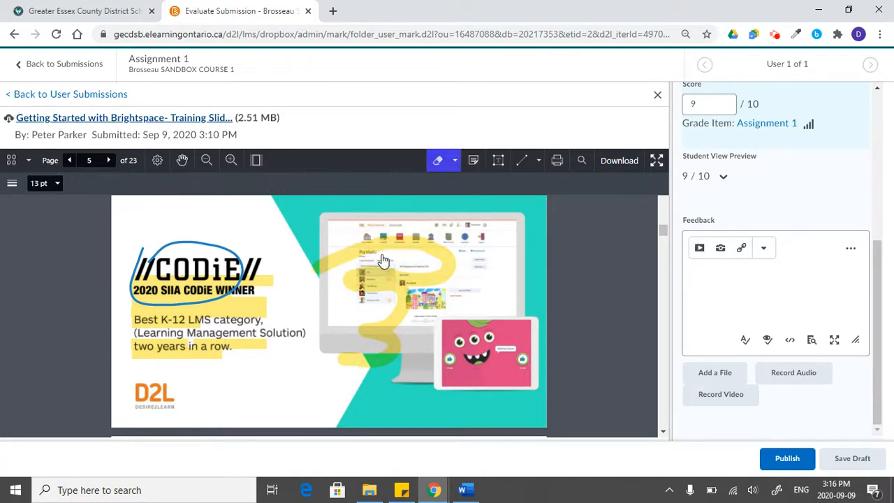
mouse_move(437, 240)
left_mouse_down()
mouse_move(328, 301)
mouse_move(424, 224)
mouse_move(160, 291)
mouse_move(177, 293)
mouse_move(253, 265)
mouse_move(158, 259)
mouse_move(137, 311)
mouse_move(213, 309)
left_mouse_up()
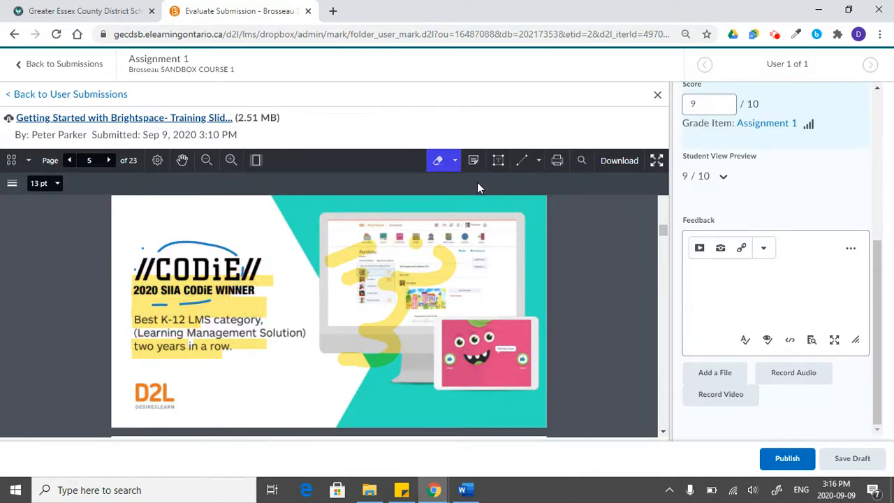
mouse_move(428, 251)
left_mouse_down()
mouse_move(447, 269)
mouse_move(365, 297)
mouse_move(451, 275)
left_mouse_up()
Place a pink checkmark note in the white area below the monitor picture, reading "This was great work!".
left_click(474, 161)
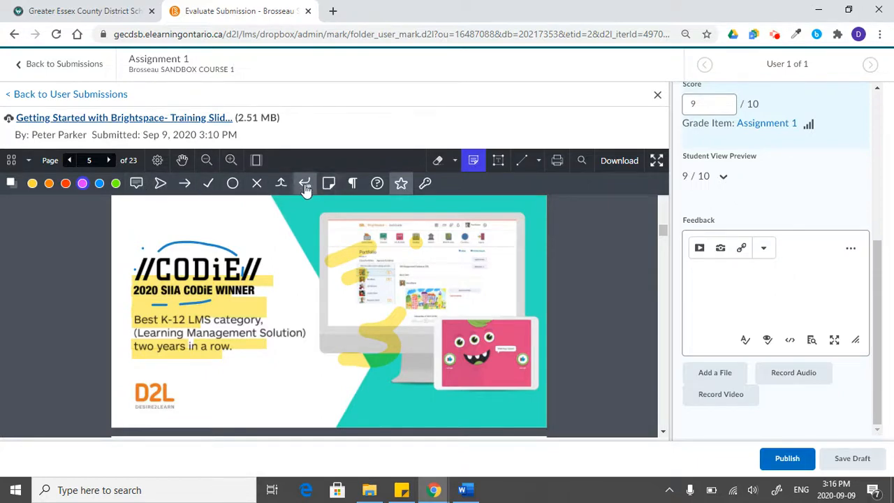
left_click(209, 184)
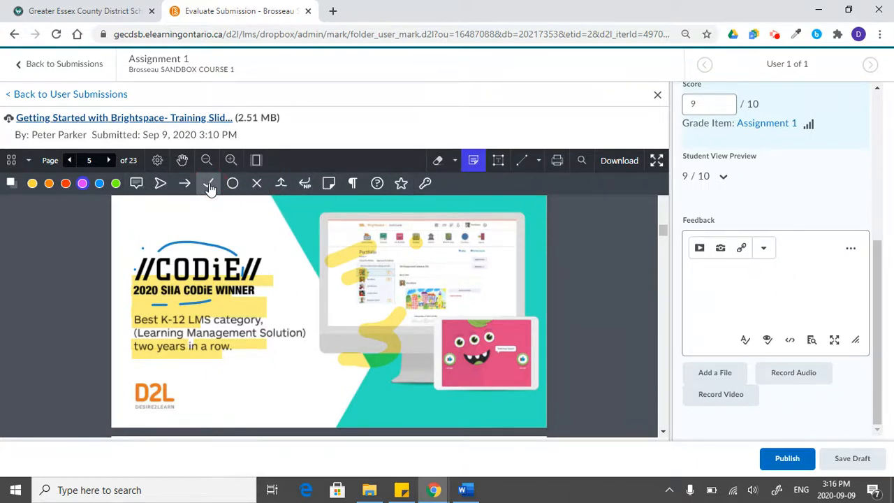
left_click(311, 372)
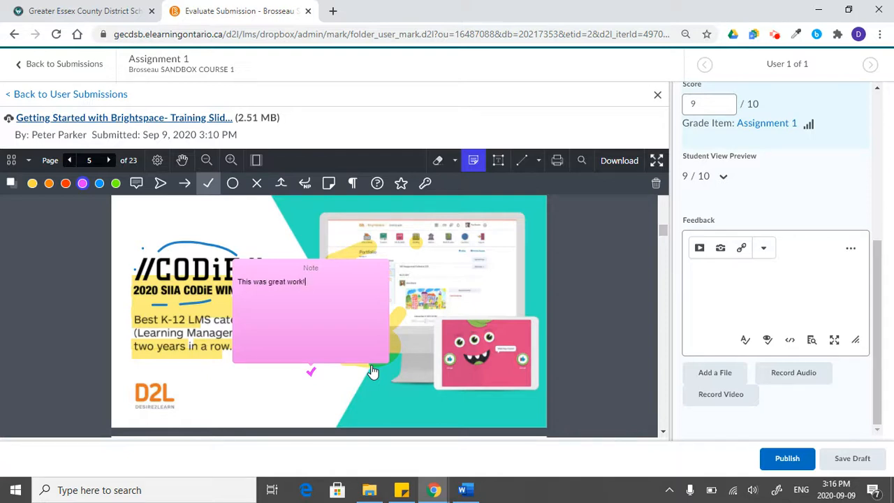
key("Escape")
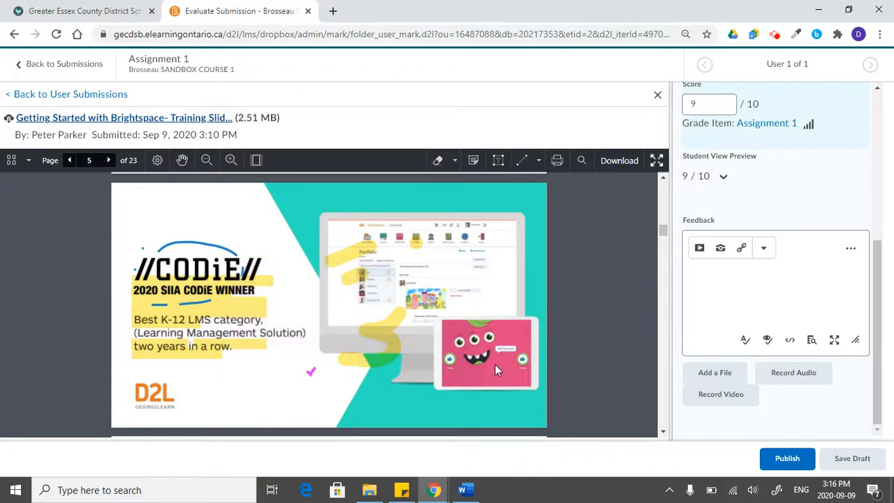
mouse_move(315, 376)
Add a text annotation reading "Text boxes" on the monitor picture.
left_click(498, 161)
left_click(480, 277)
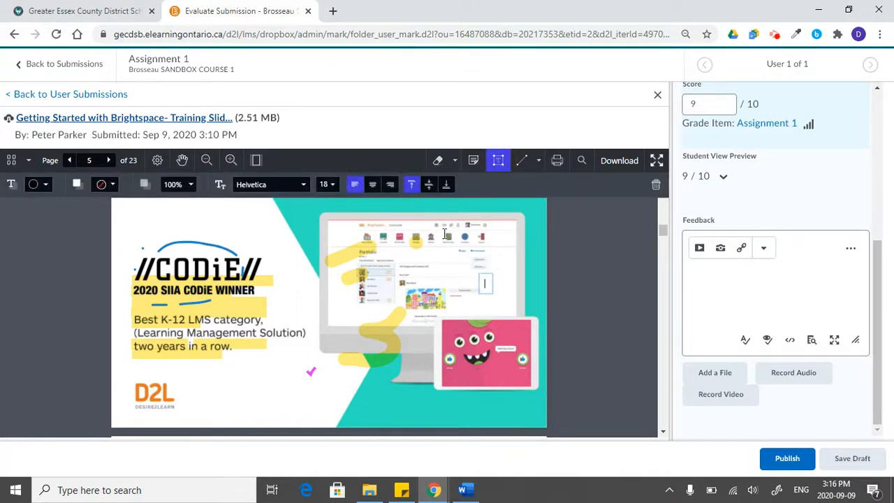
type("Text boxes")
left_click(556, 310)
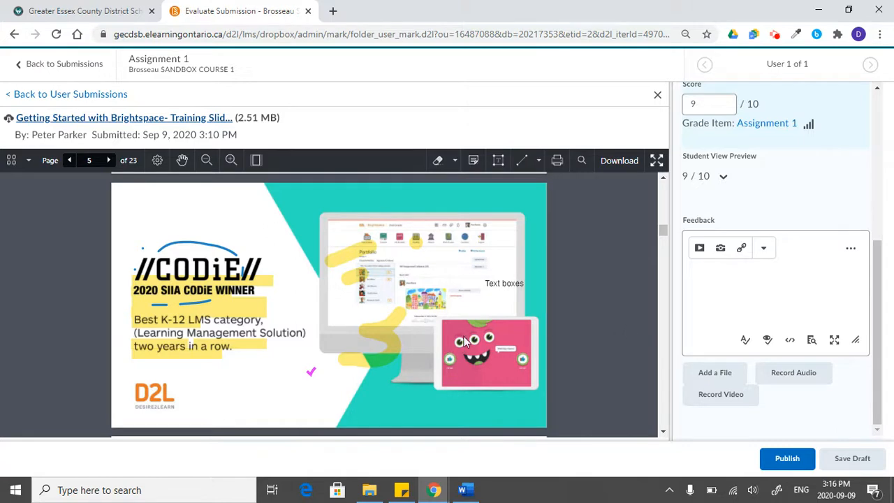
Enter "Written feedback" as the overall feedback on the submission.
left_click(743, 280)
type("Written feedback")
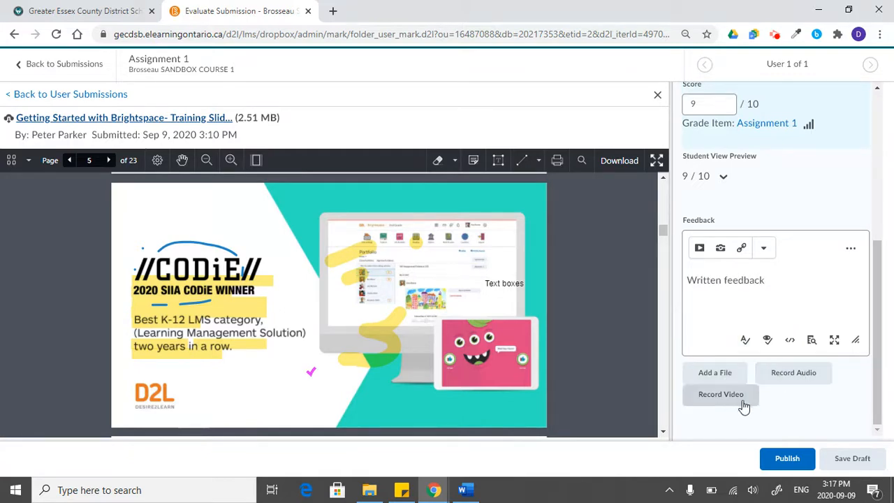
Record an audio feedback clip about 10 seconds long and attach it to the evaluation without a title or description.
left_click(795, 377)
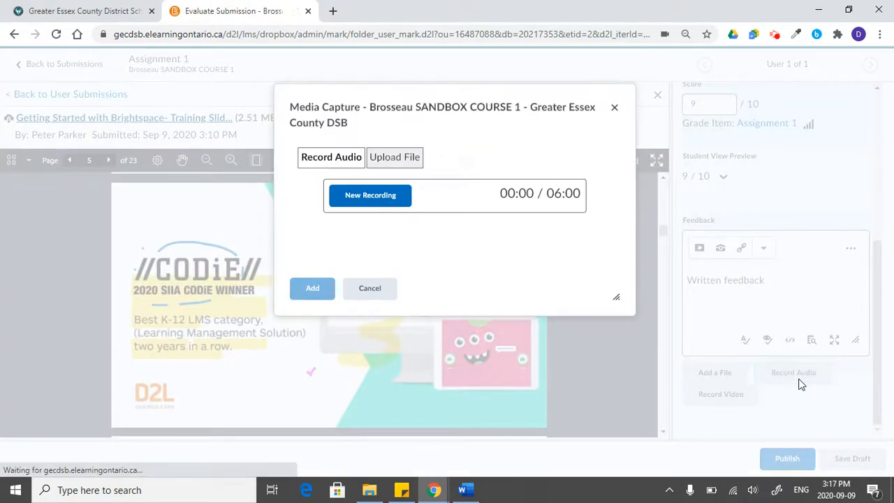
left_click(375, 200)
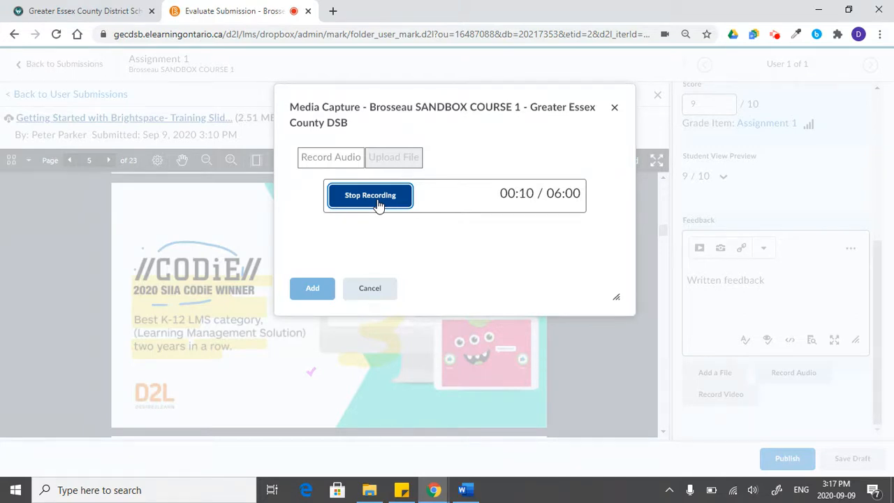
left_click(378, 196)
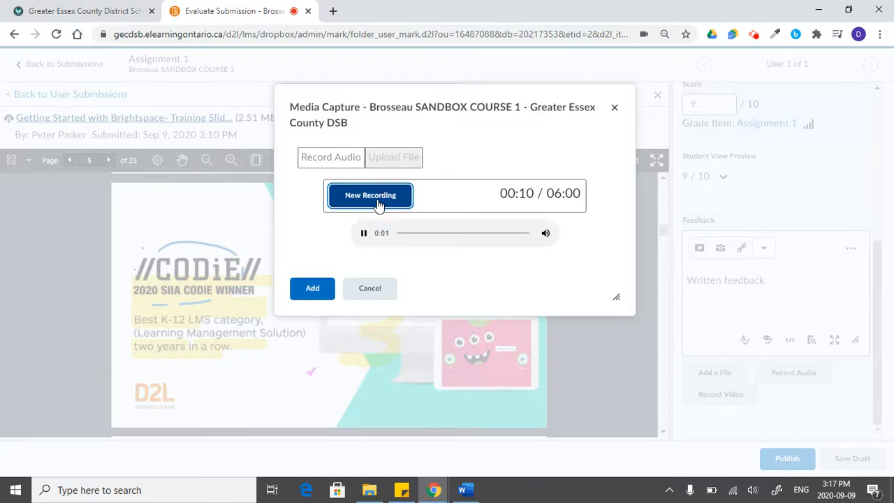
left_click(312, 289)
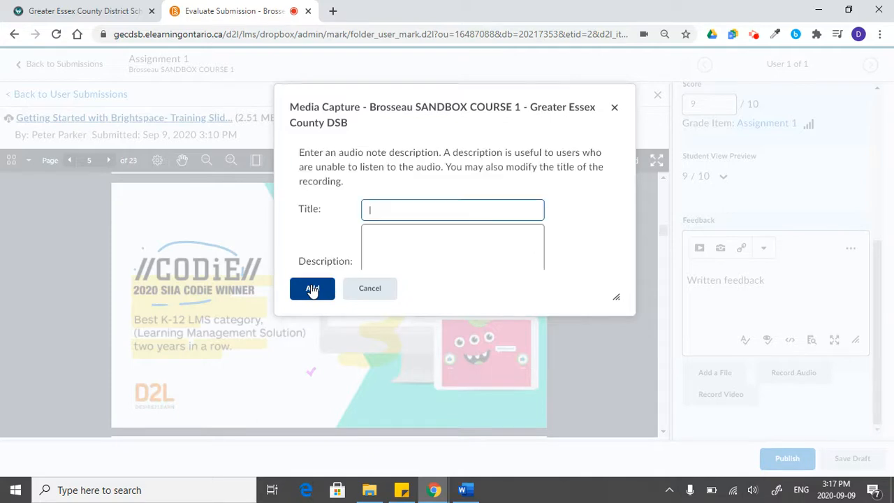
left_click(312, 289)
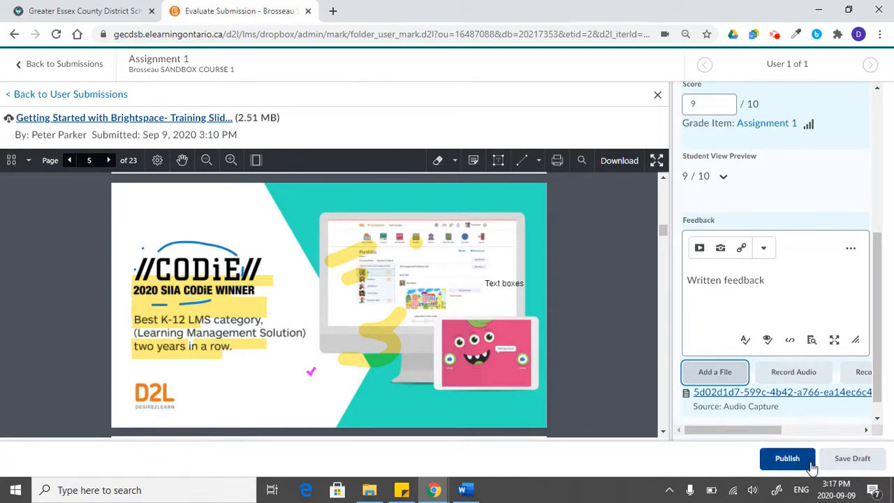
Publish the student's evaluation and return to the list of submissions for Assignment 1.
left_click(788, 460)
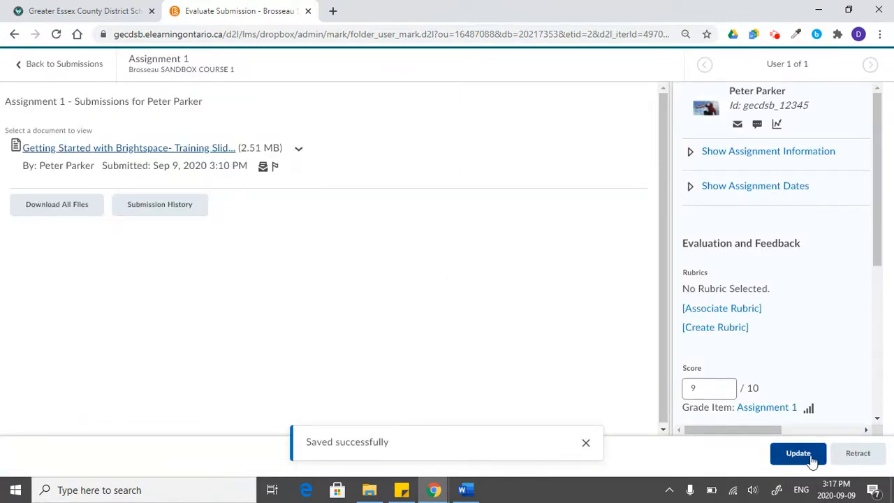
left_click(75, 67)
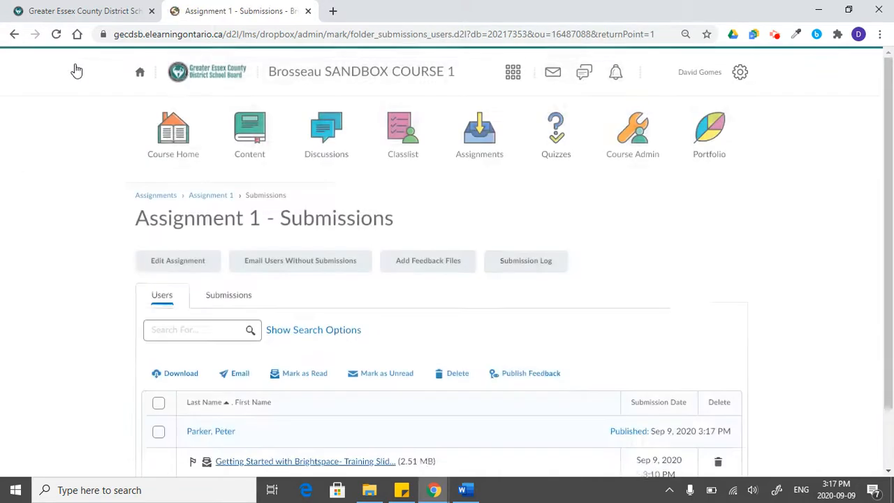
scroll(508, 401, "down", 1)
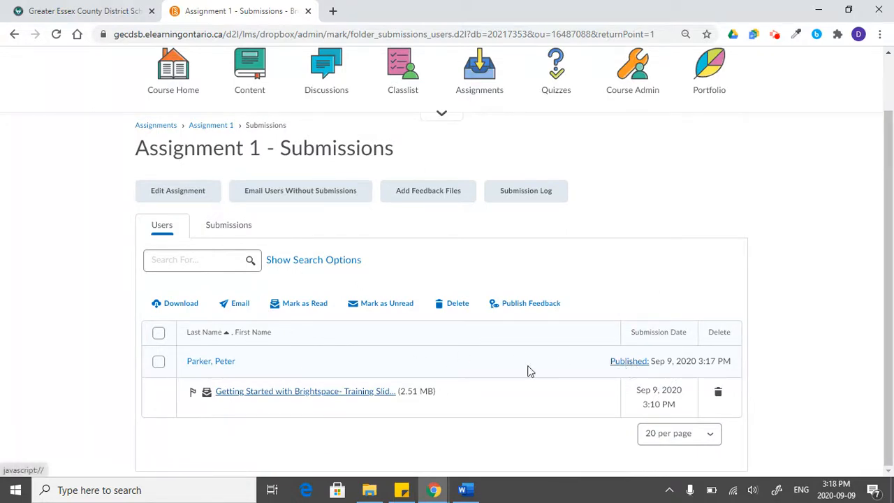
Impersonate the student from the course's Classlist and confirm suspending the current session.
left_click(403, 74)
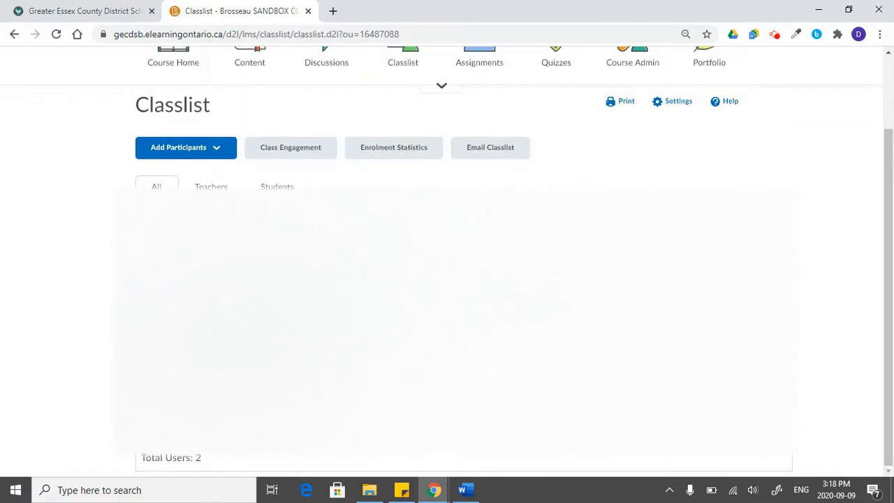
left_click(369, 363)
left_click(338, 176)
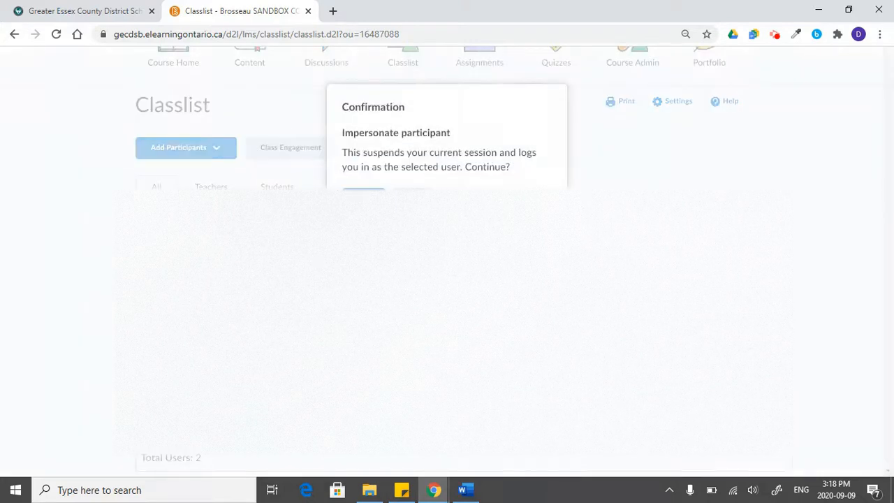
key("Return")
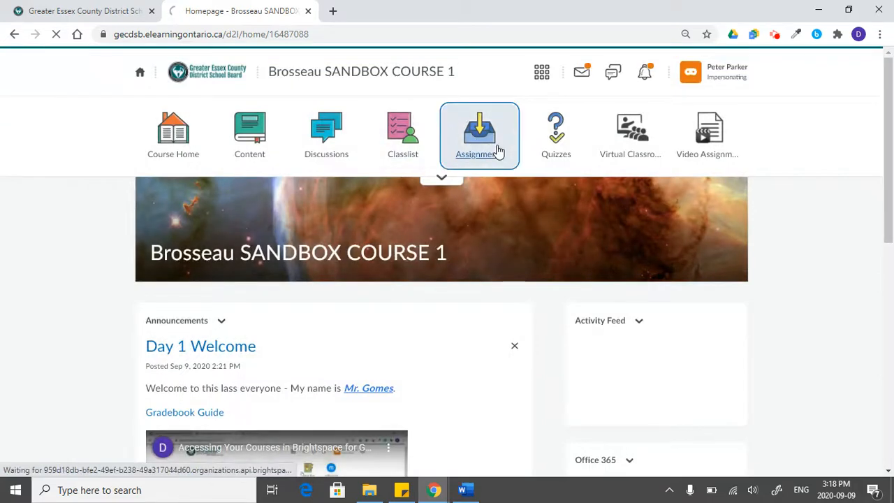
Open the unread feedback for Assignment 1 from the student's list of assignments.
left_click(498, 151)
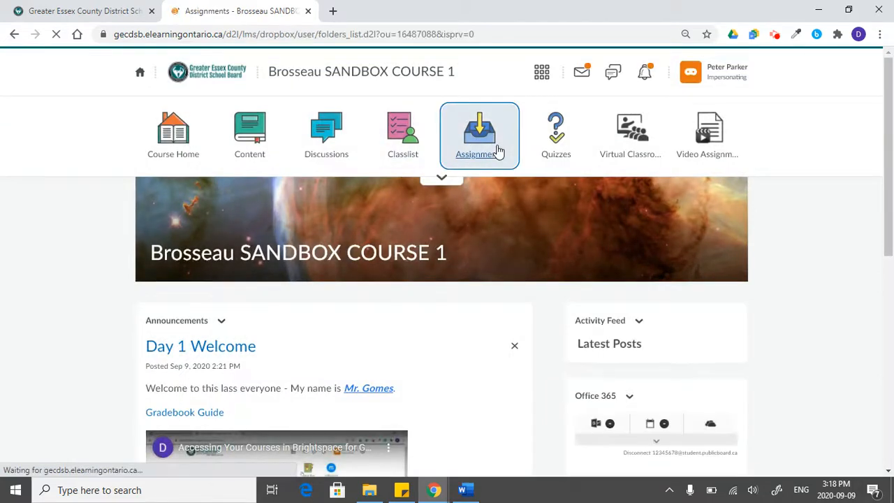
scroll(439, 330, "down", 1)
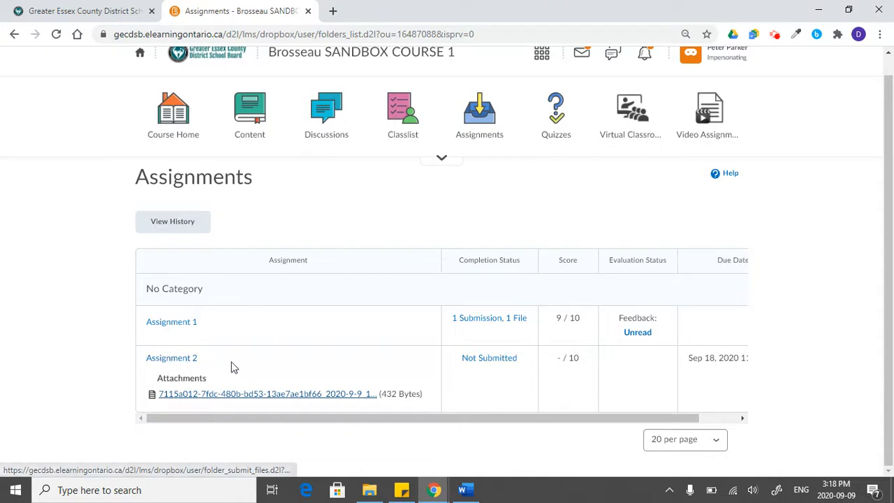
left_click(636, 334)
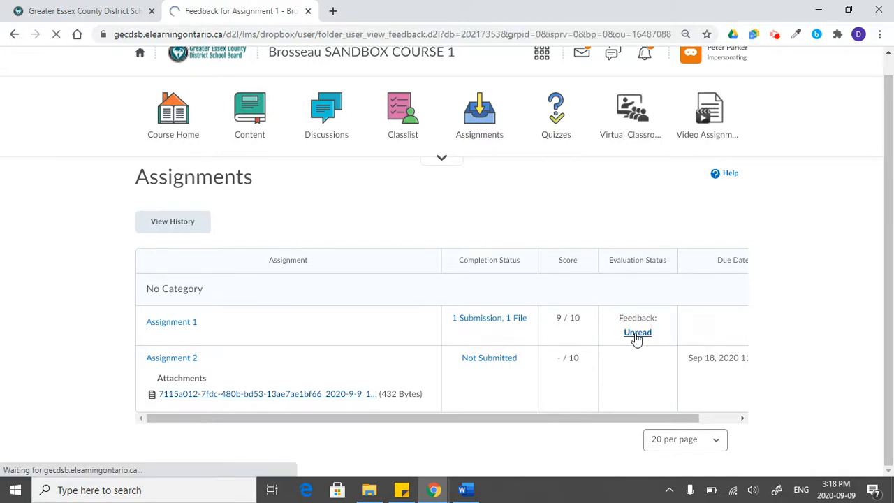
Examine the Assignment 1 feedback page, including the overall feedback, score, attached audio file and submission entry.
scroll(452, 334, "down", 3)
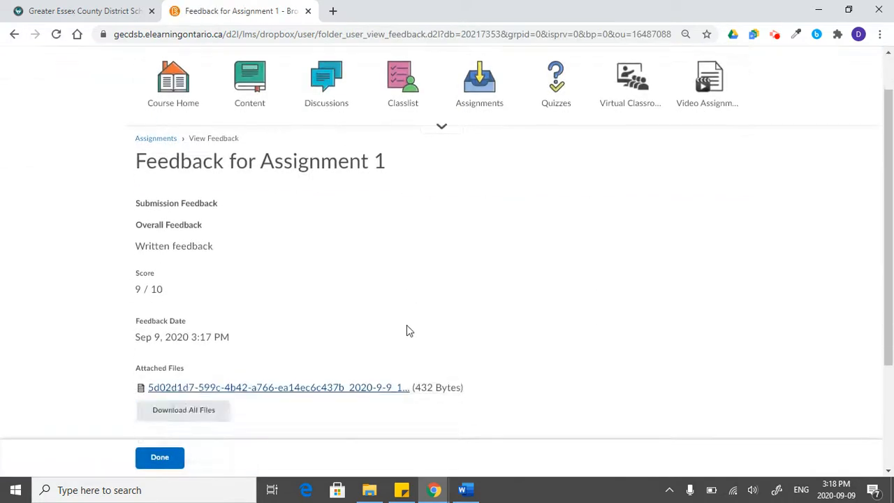
scroll(408, 330, "down", 1)
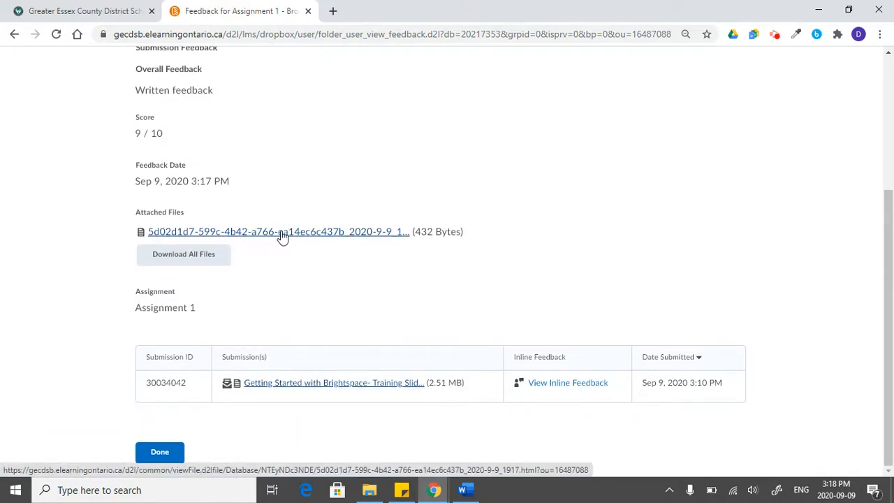
scroll(281, 230, "up", 1)
triple_click(174, 124)
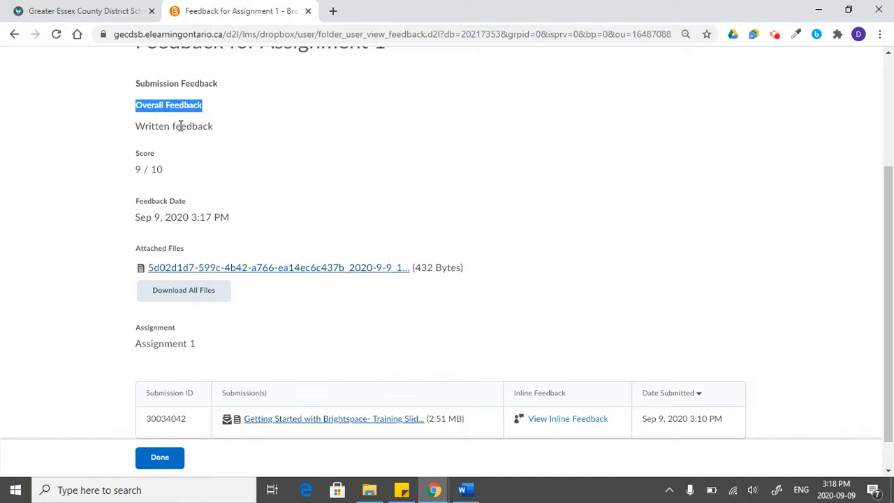
triple_click(180, 125)
left_click(147, 170)
left_click(233, 209)
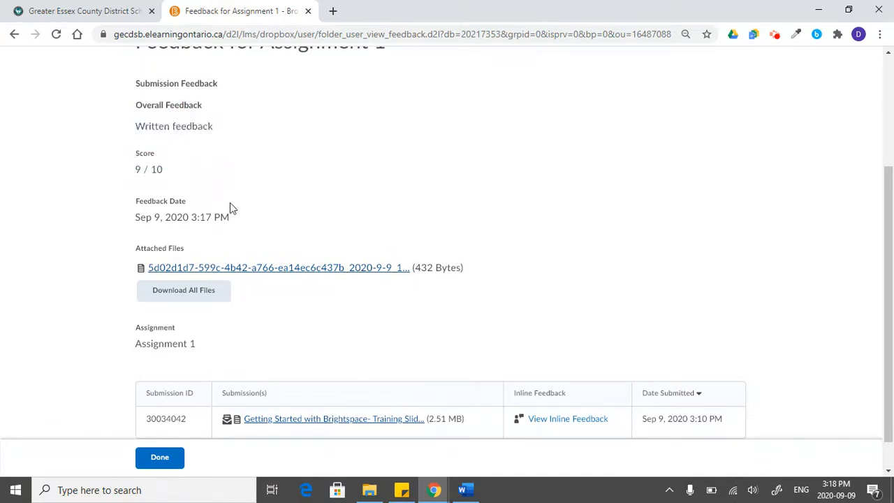
scroll(358, 281, "down", 1)
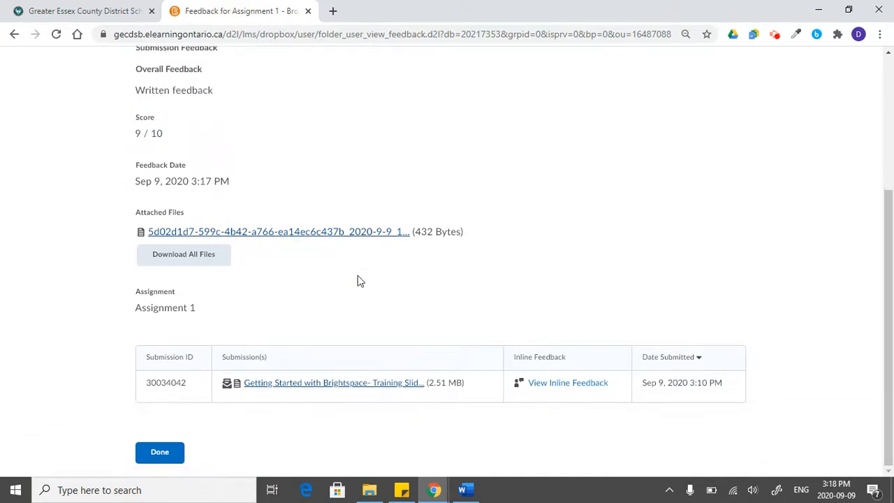
View the inline feedback on the submitted document and go through its pages towards the annotated slide.
left_click(568, 384)
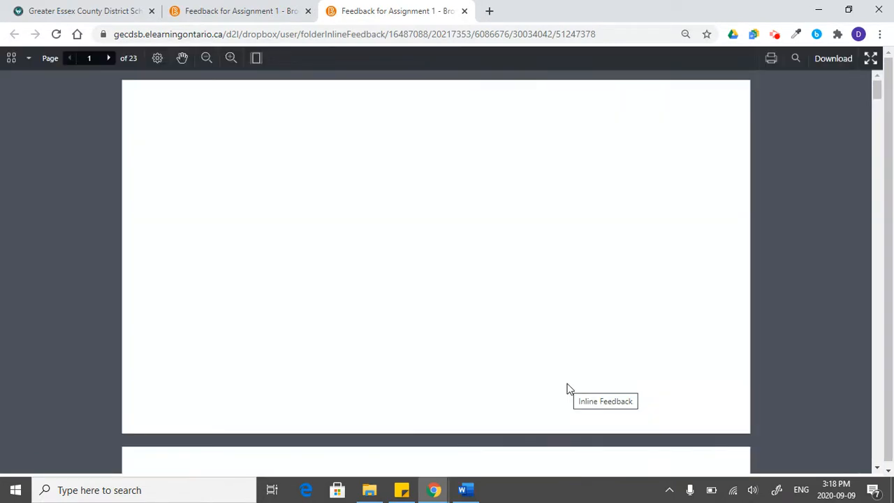
scroll(567, 384, "down", 10)
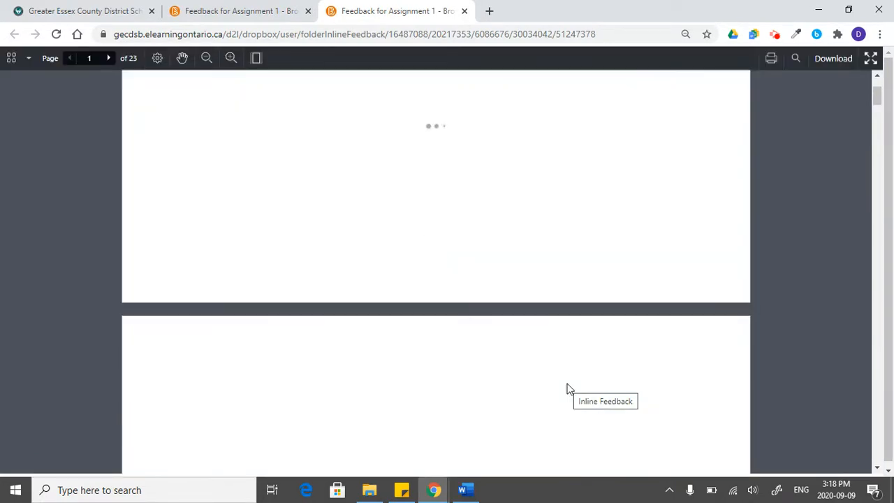
scroll(568, 389, "down", 10)
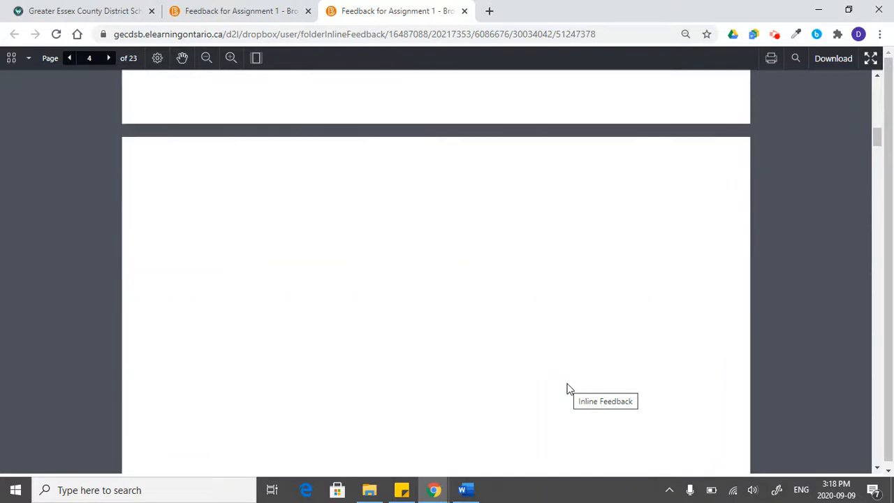